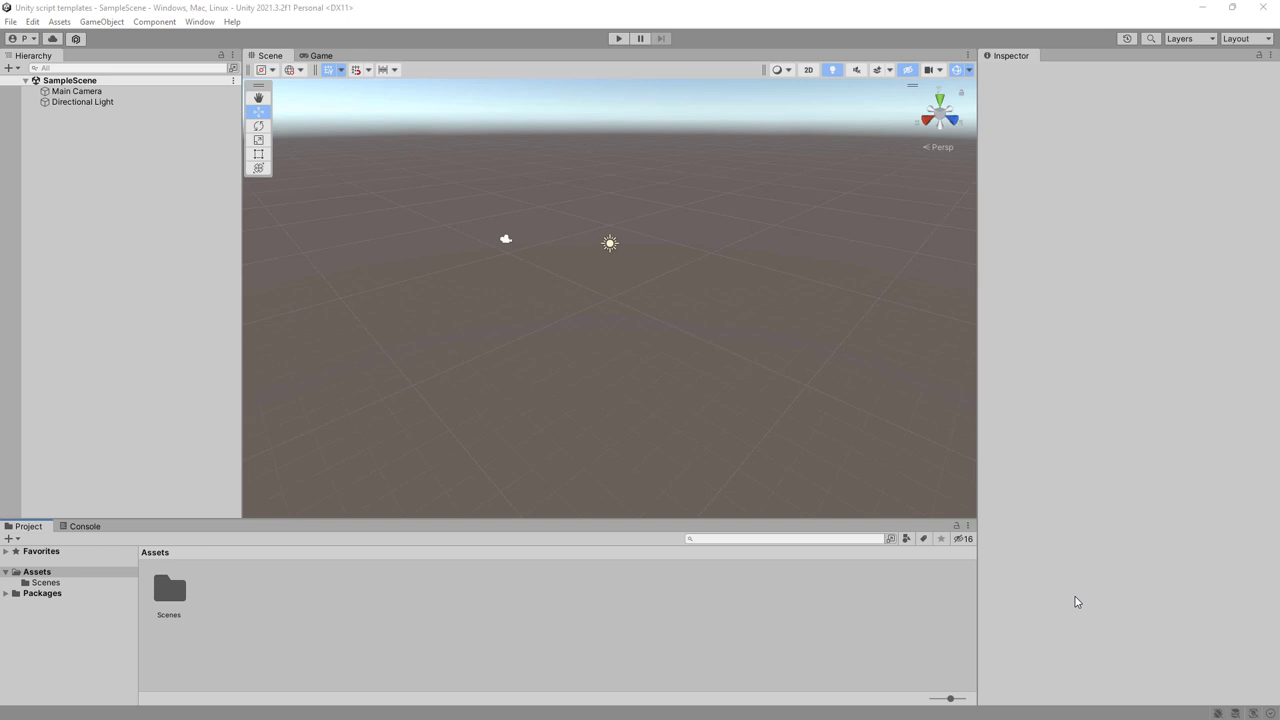
- Create a new C# script in the Assets folder and name it MonScript
right_click(246, 603)
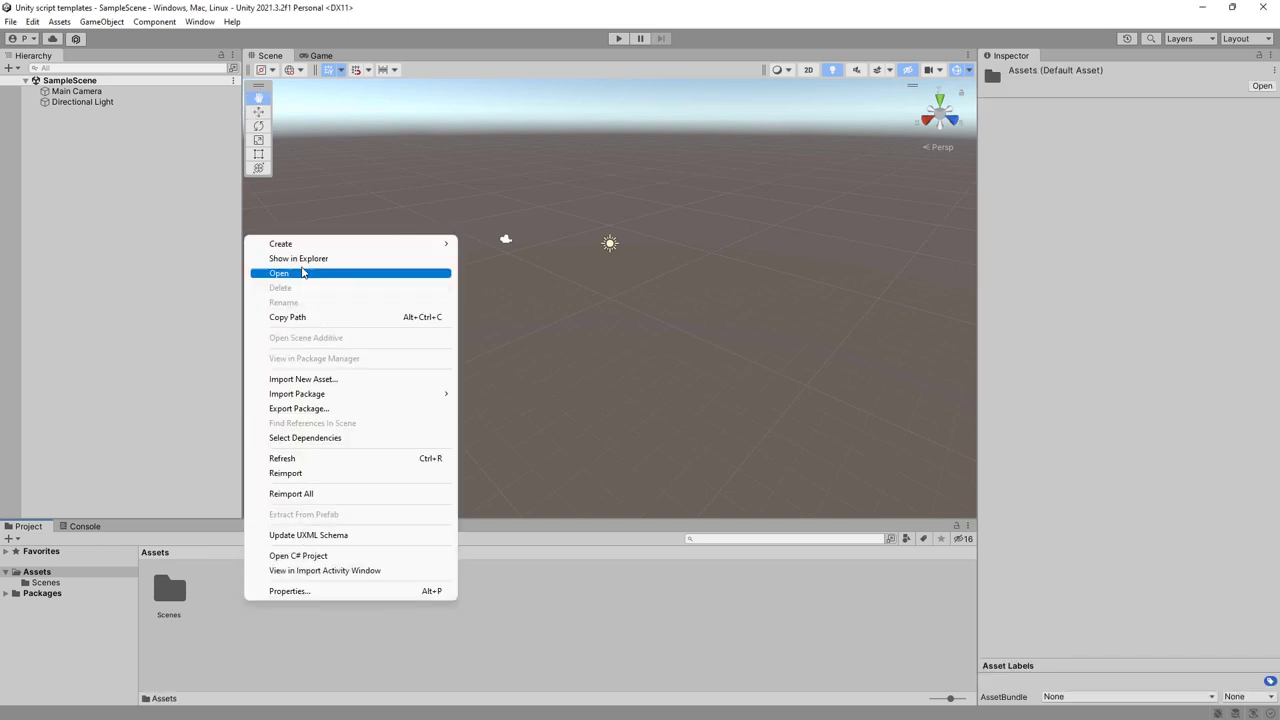
mouse_move(303, 246)
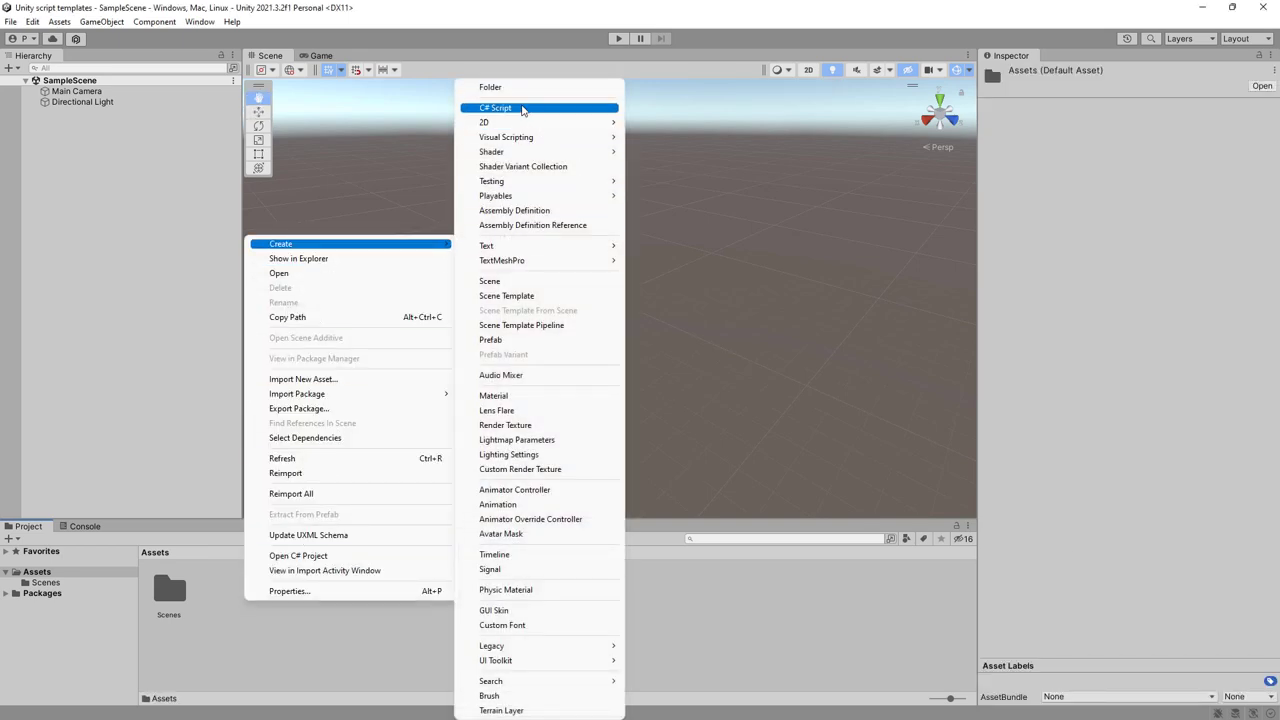
click(522, 108)
text(Mo)
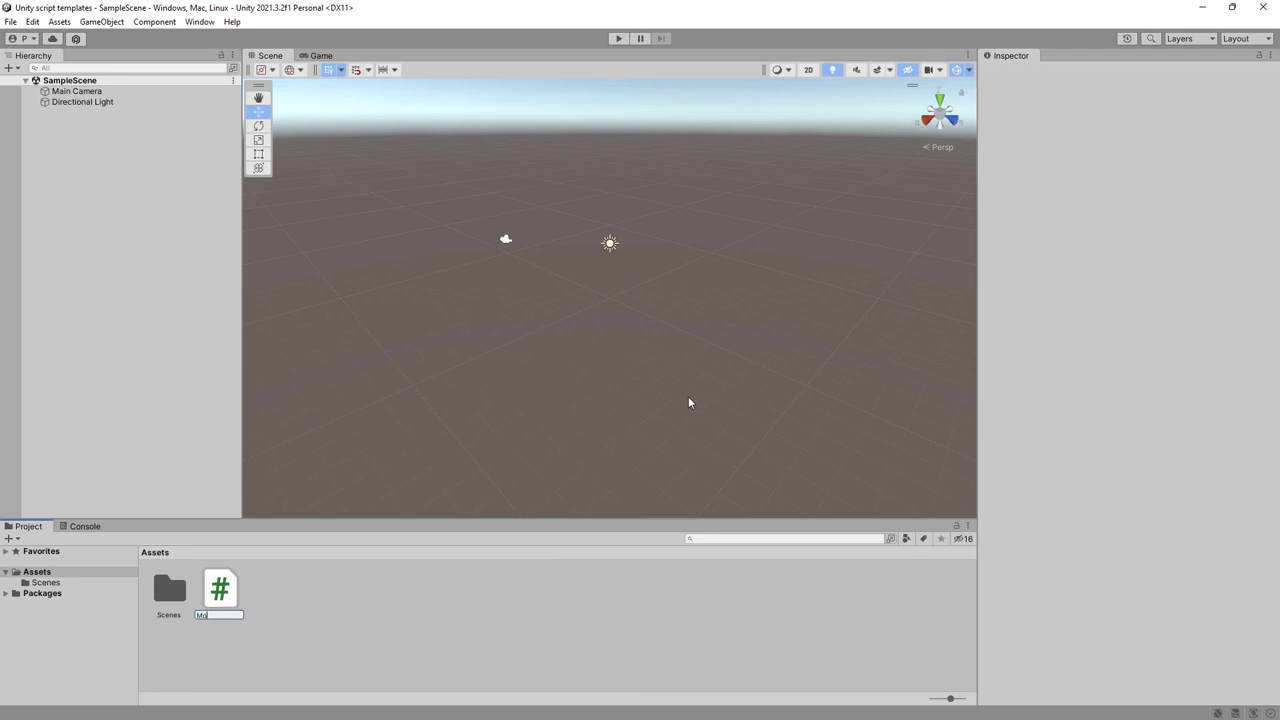
text(nScript)
key(Return)
- Open MonScript in Visual Studio and delete the template comments above Update and Start
double_click(223, 592)
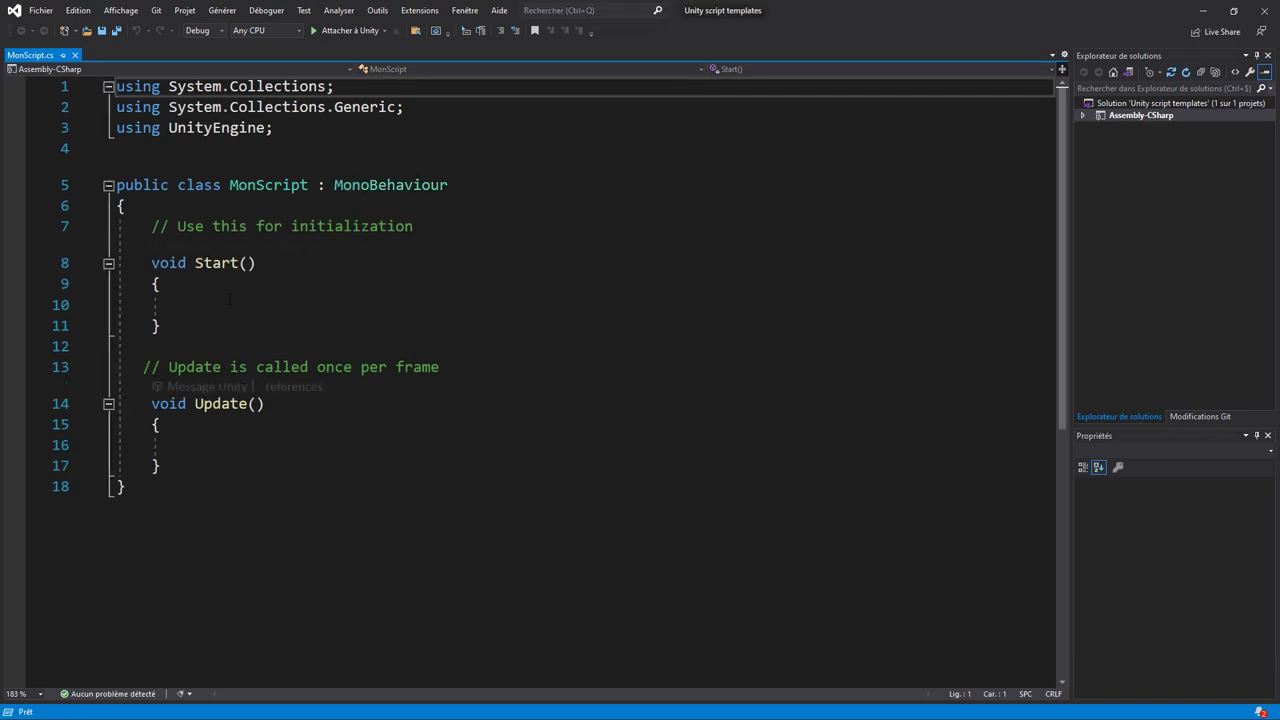
drag(143, 367, 466, 370)
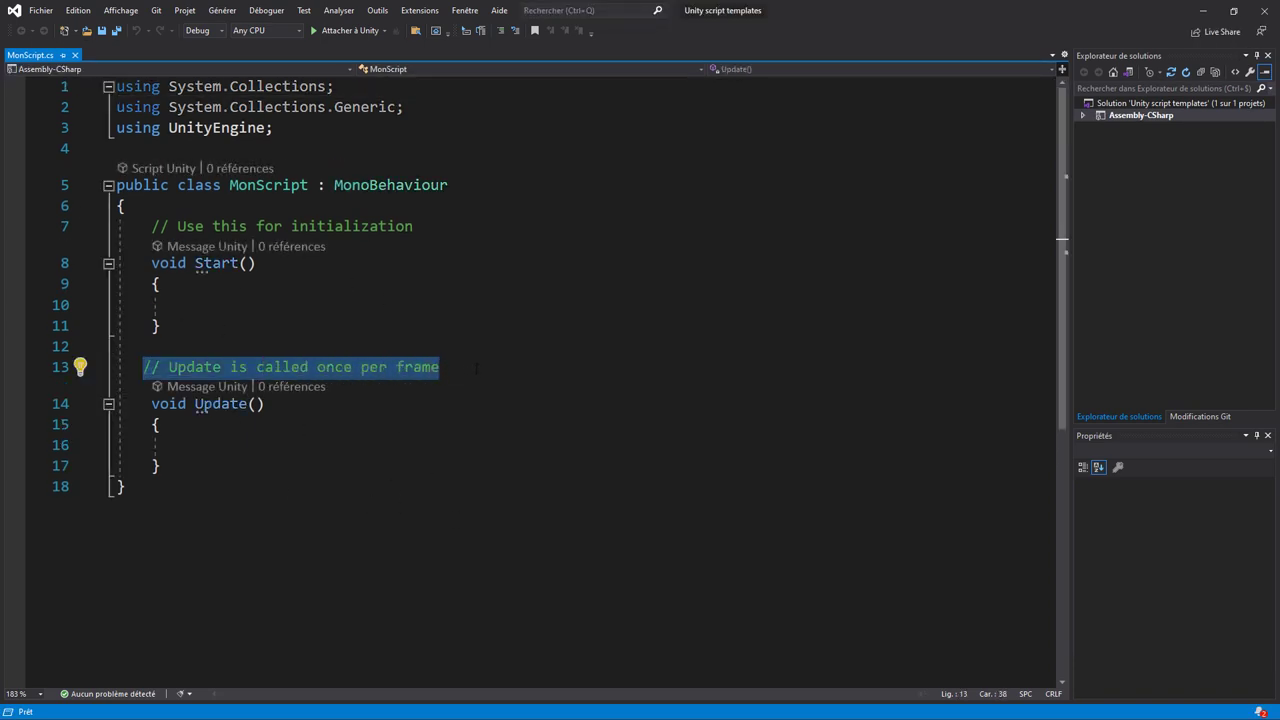
key(Delete)
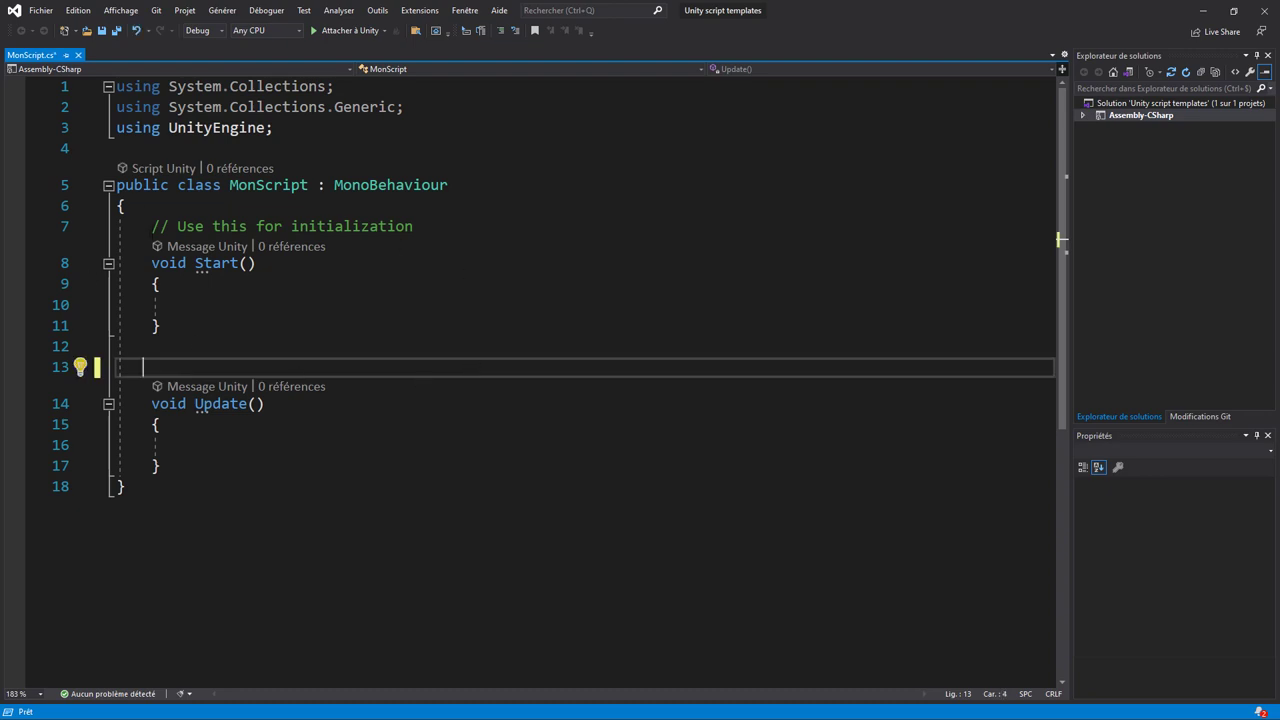
drag(143, 226, 414, 226)
key(Delete)
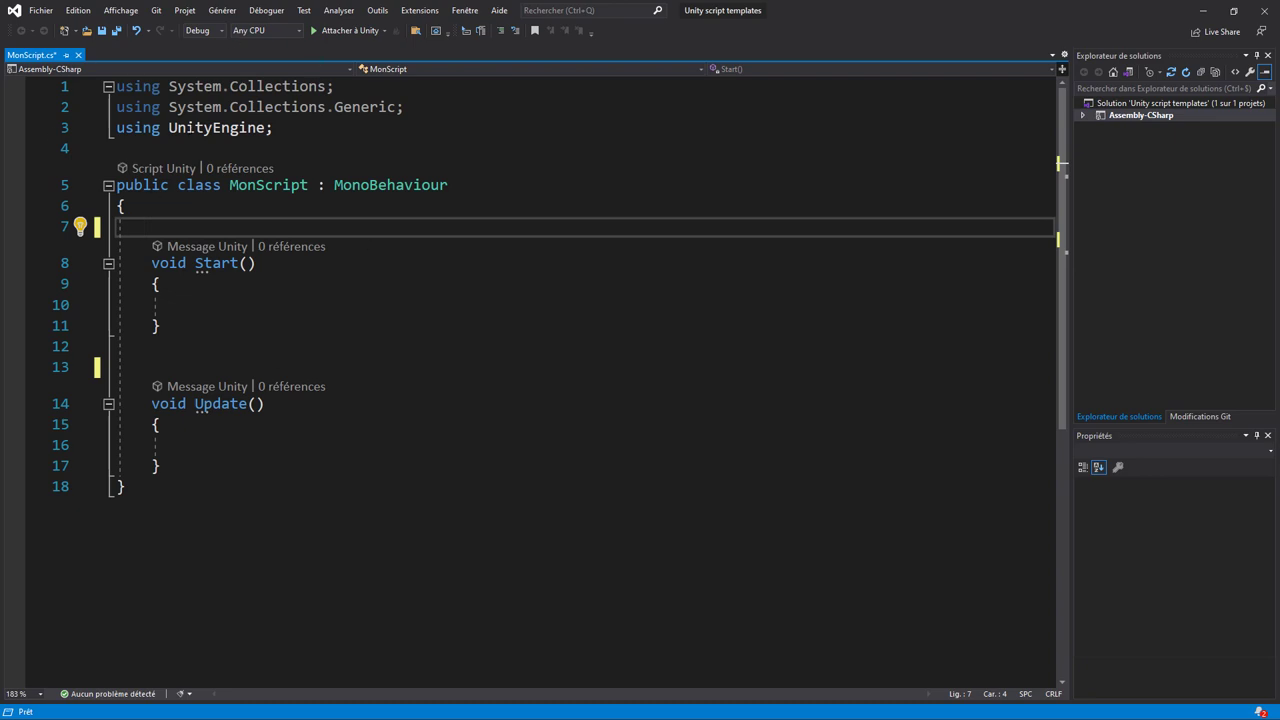
drag(404, 107, 116, 86)
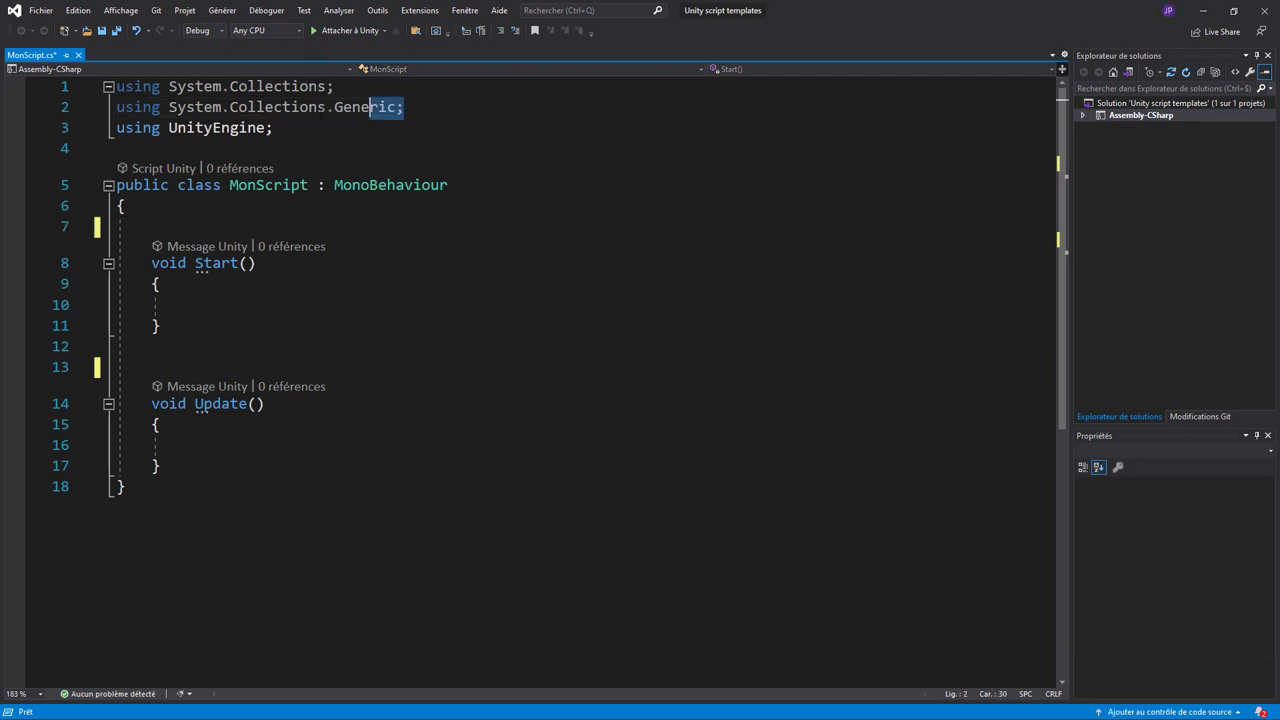
- Add a copyright comment header line at the top of MonScript
click(578, 420)
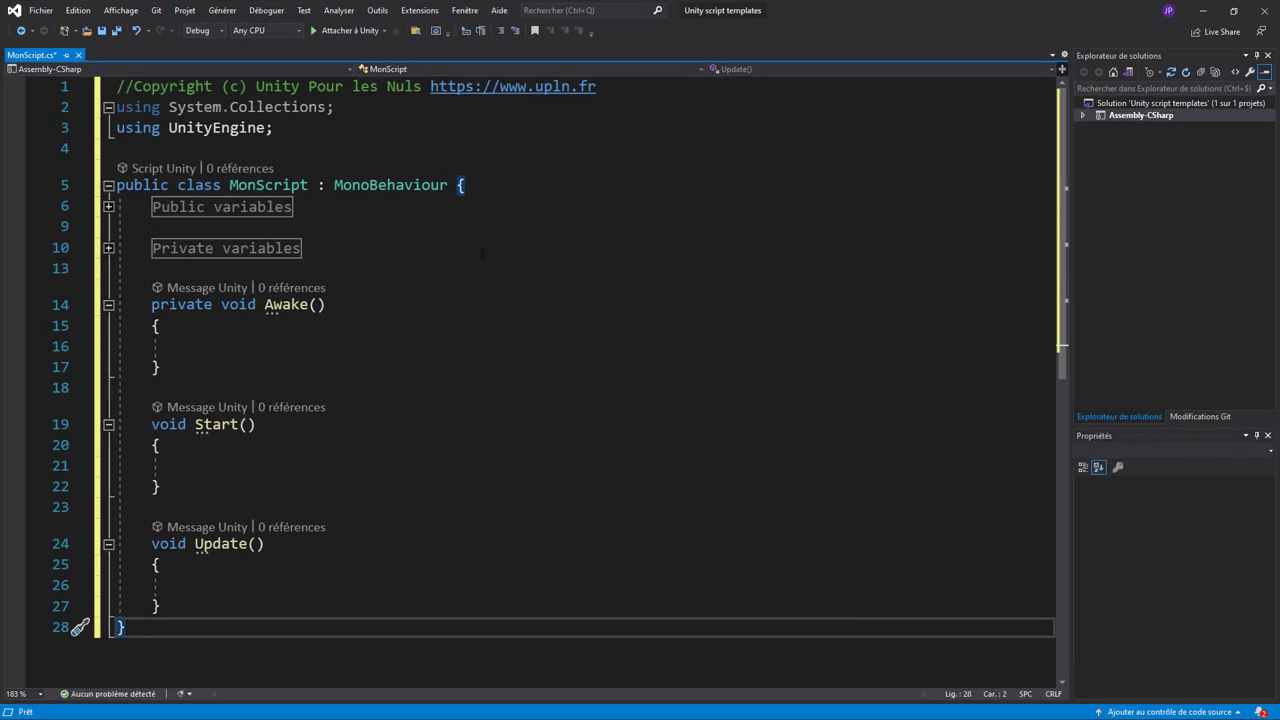
drag(116, 87, 597, 87)
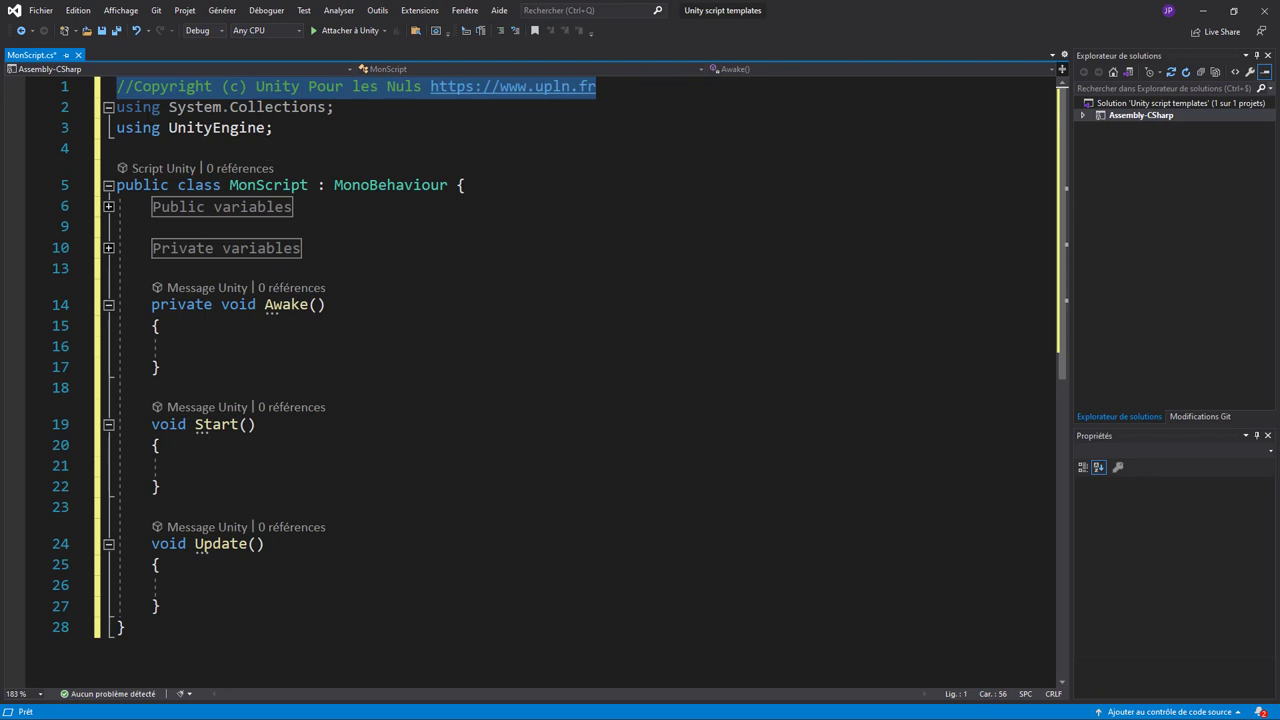
mouse_move(200, 108)
- Check the Public variables and Private variables regions fold correctly and review the empty Awake method
click(108, 207)
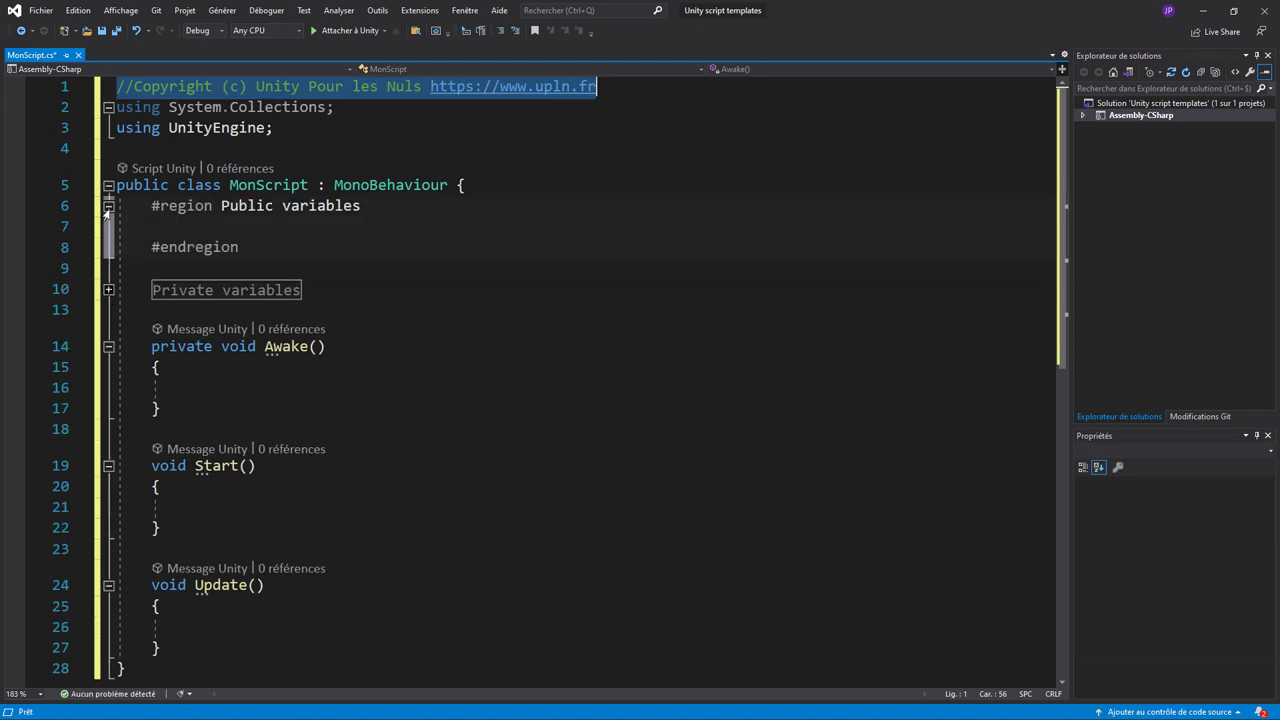
click(108, 207)
click(108, 248)
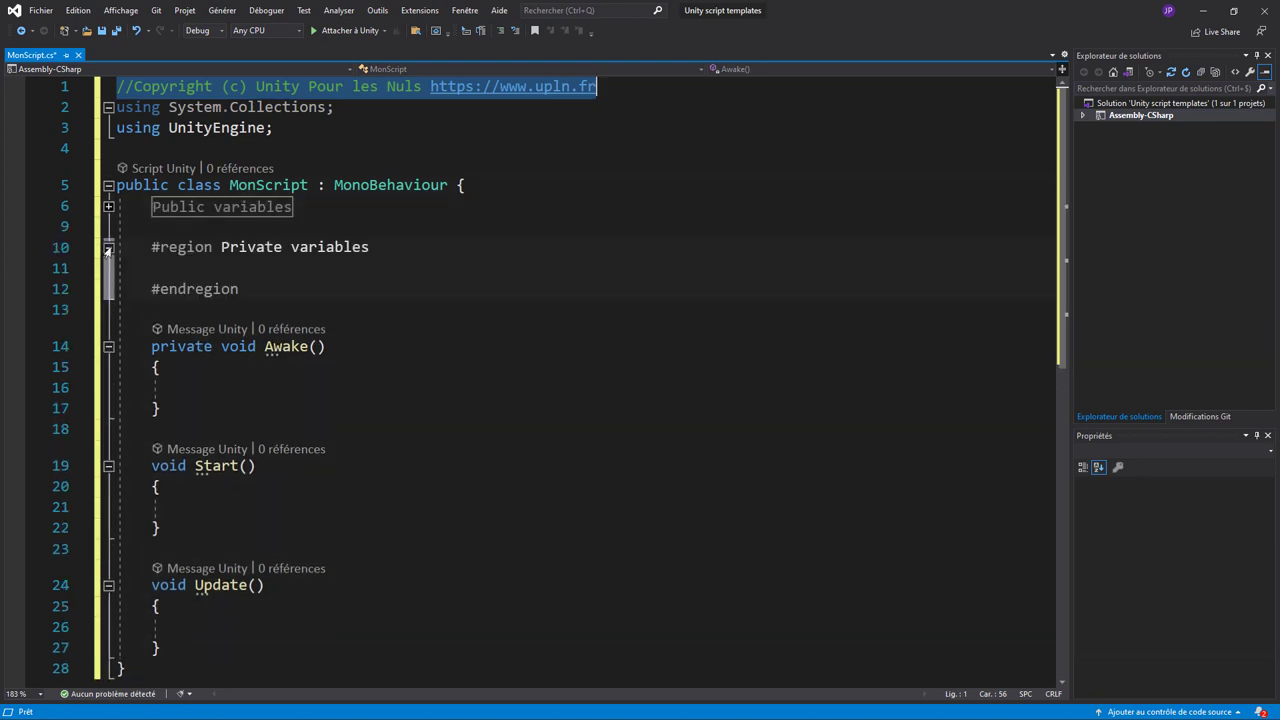
click(108, 248)
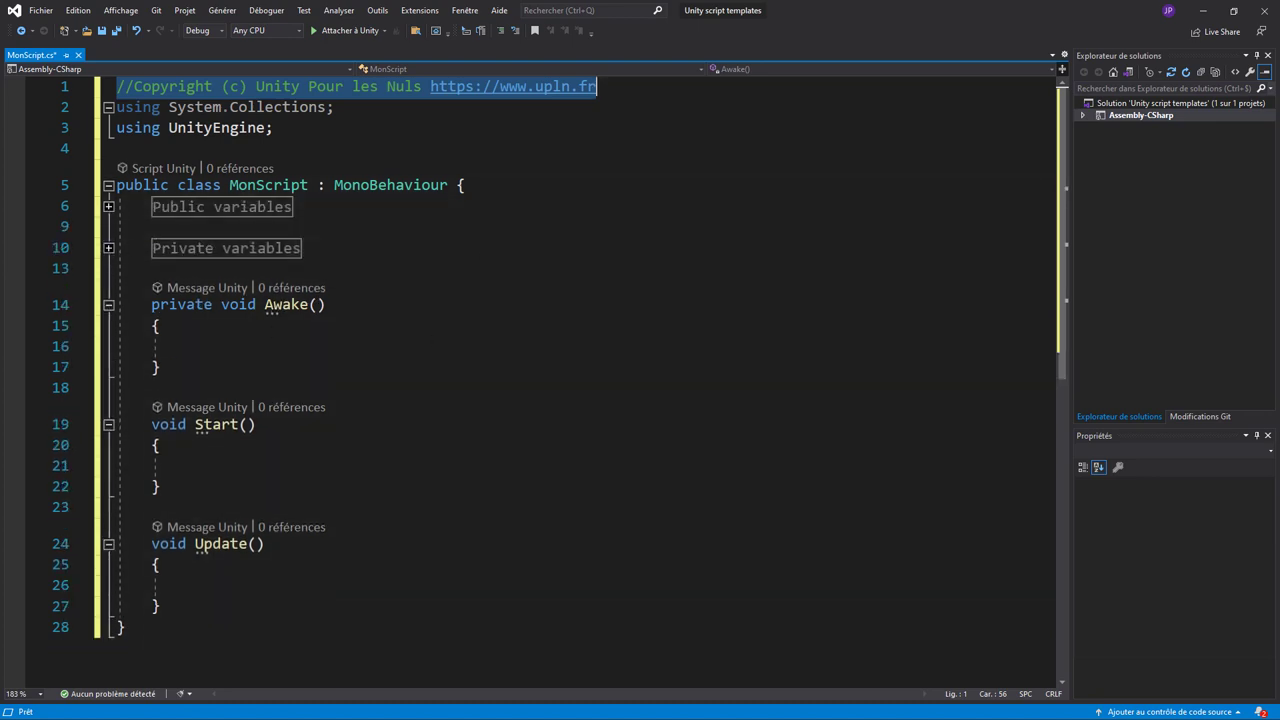
drag(144, 304, 185, 368)
click(893, 510)
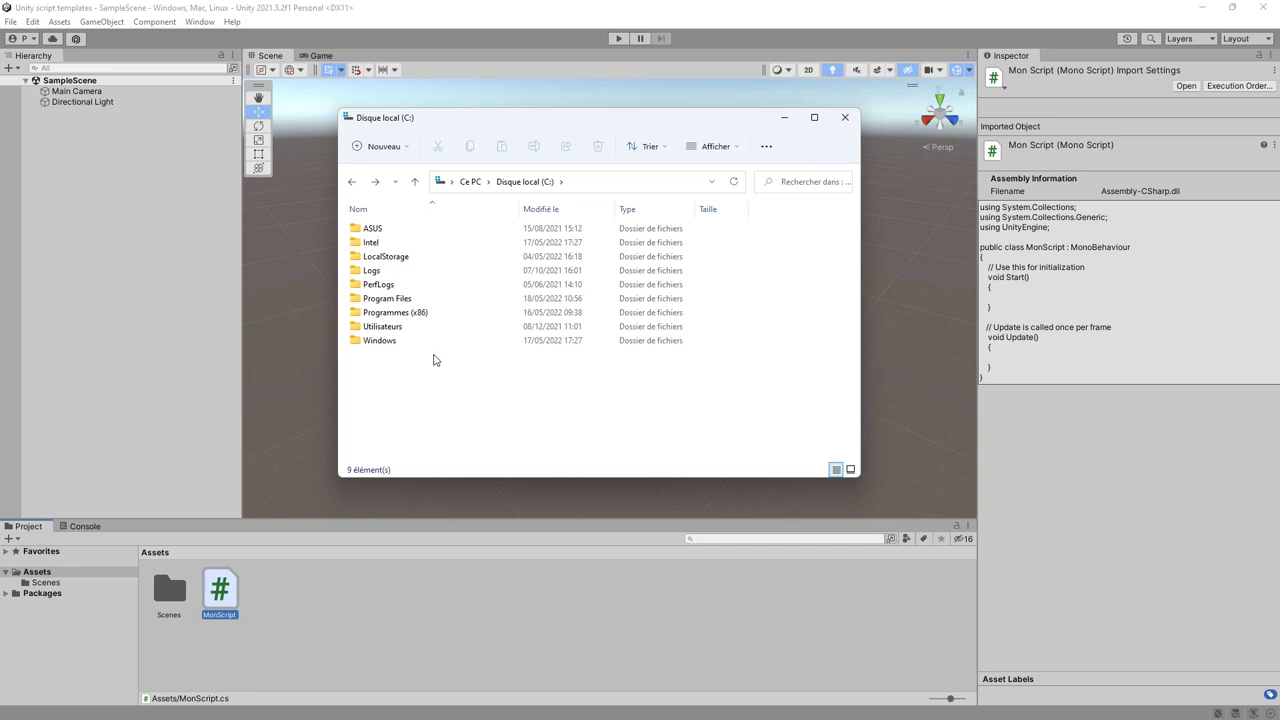
- Browse from C: into Program Files\Unity\Hub\Editor
double_click(394, 299)
scroll(415, 335, down, 4)
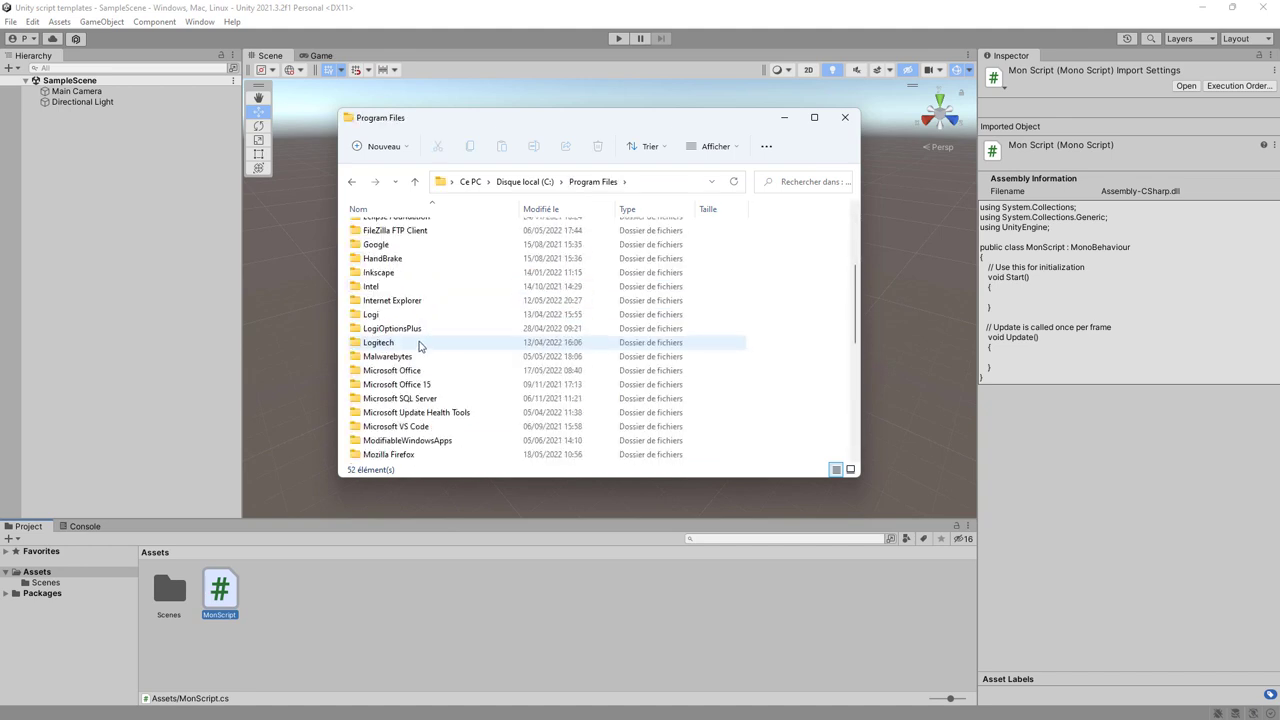
scroll(416, 345, down, 3)
scroll(420, 350, down, 4)
scroll(420, 346, down, 2)
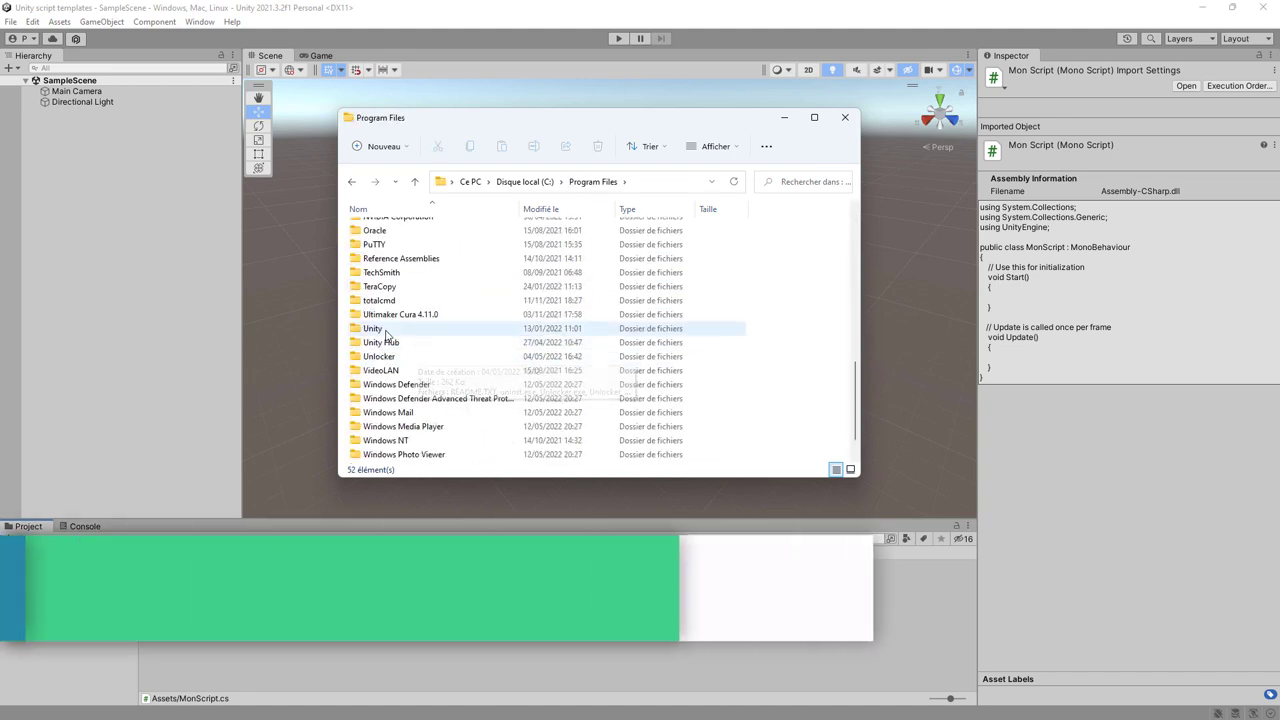
double_click(388, 332)
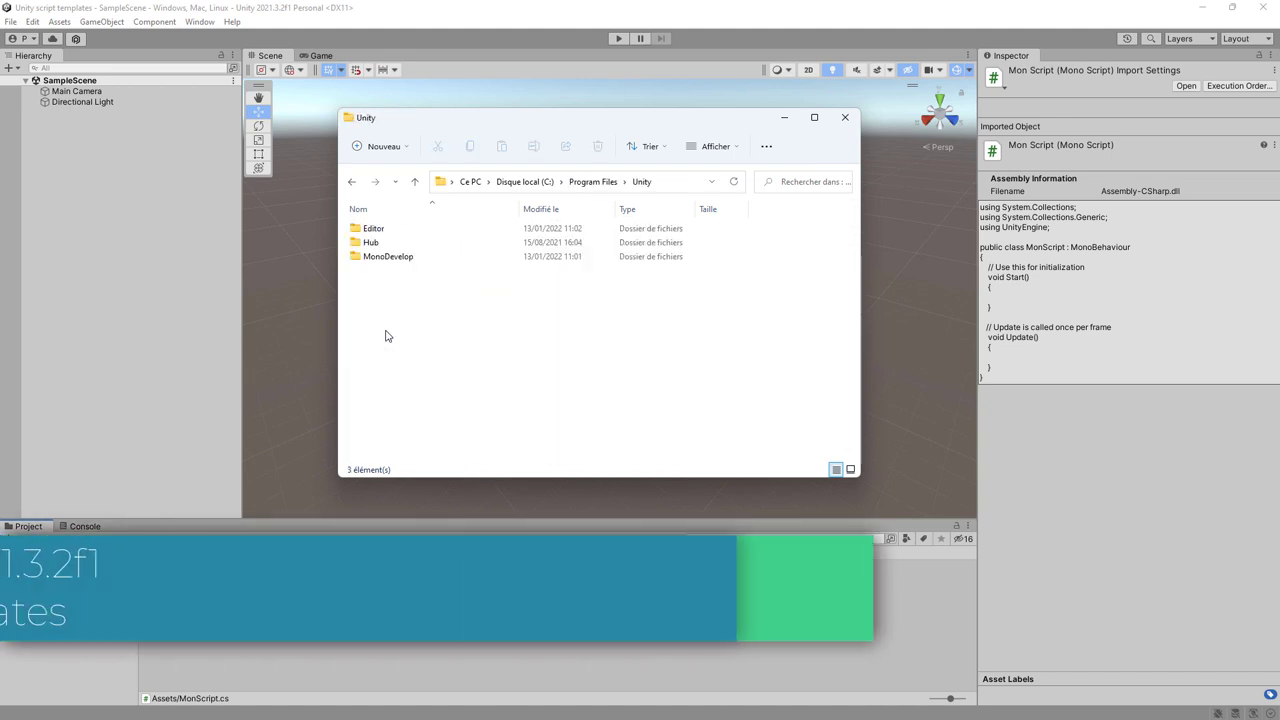
double_click(372, 243)
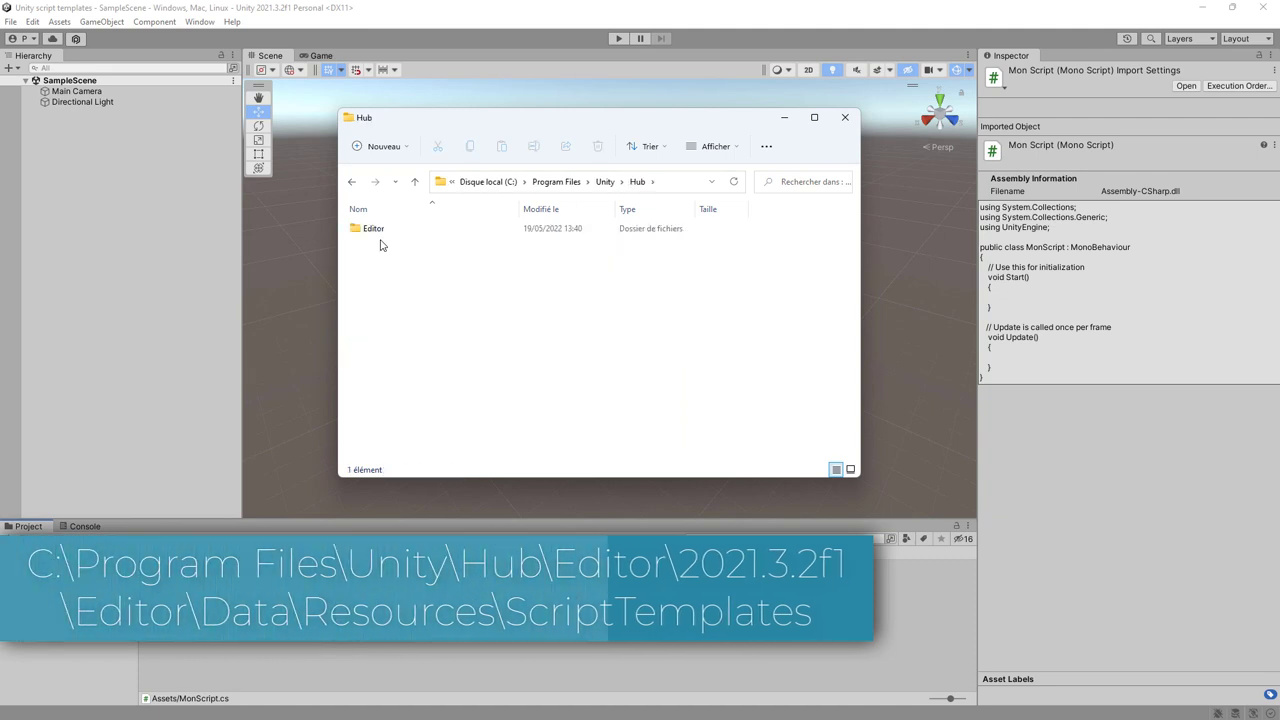
click(388, 237)
double_click(388, 237)
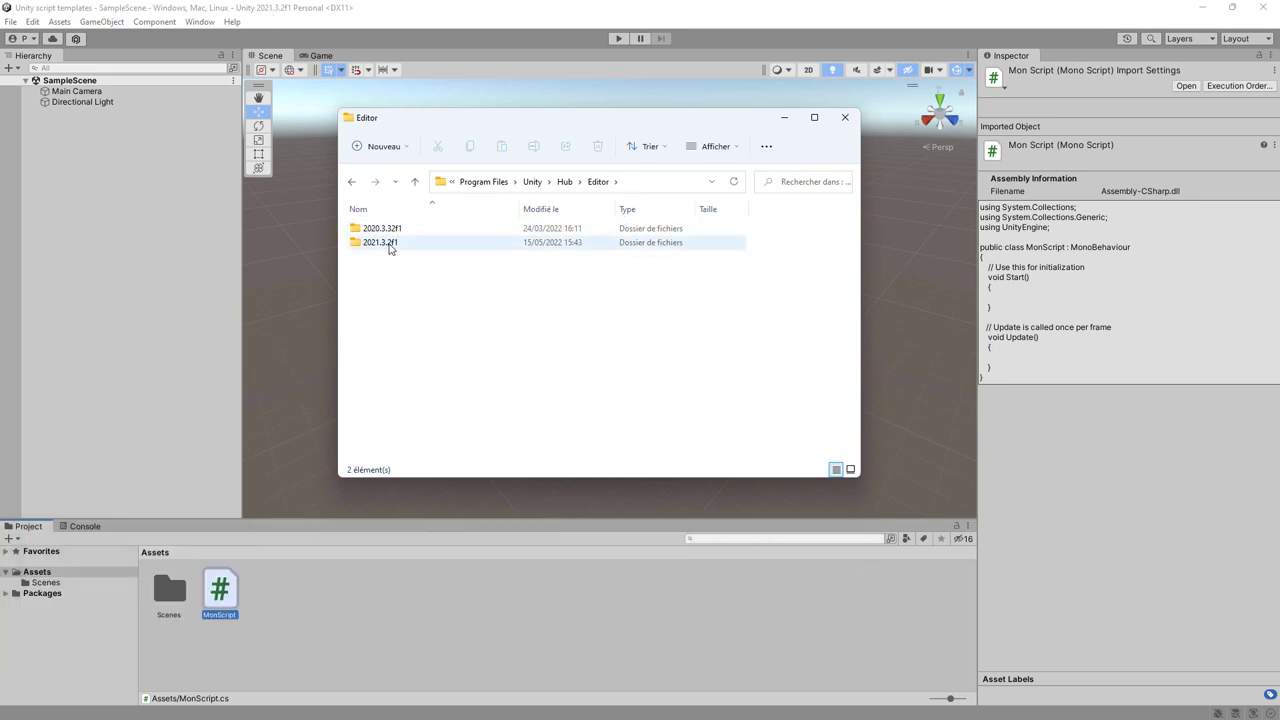
- Continue into 2021.3.2f1\Editor\Data\Resources\ScriptTemplates
double_click(389, 245)
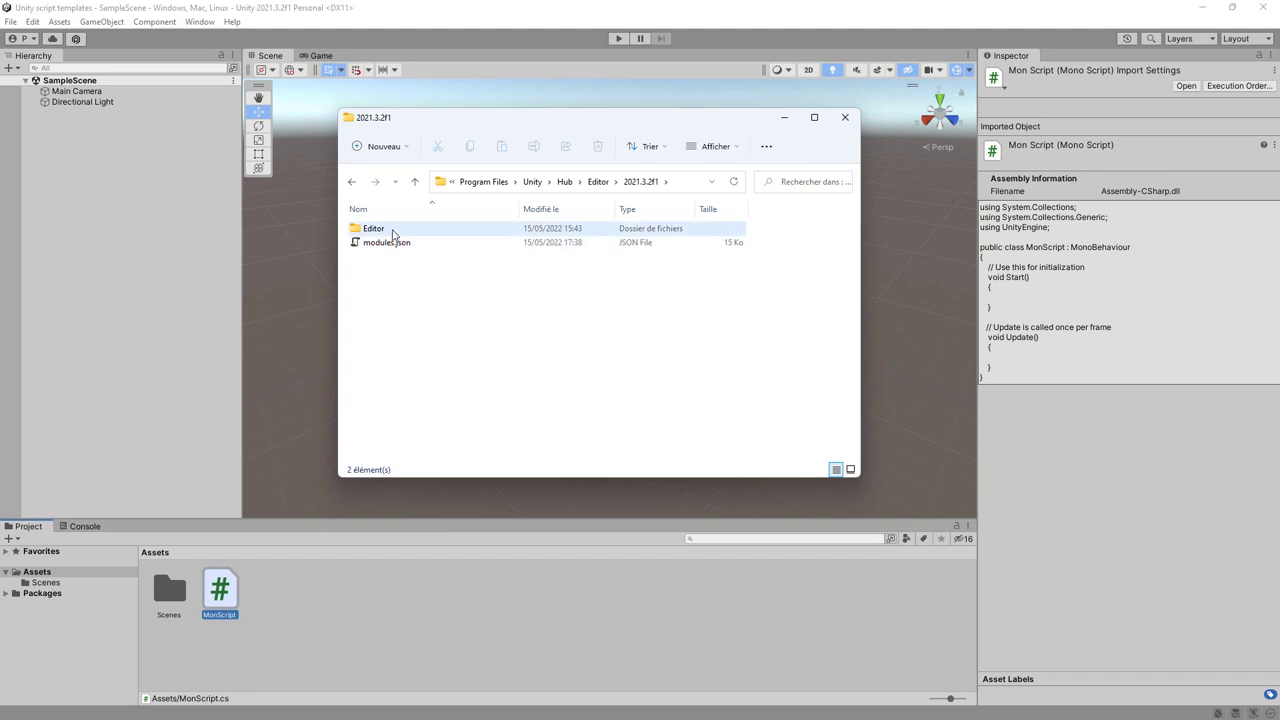
double_click(393, 232)
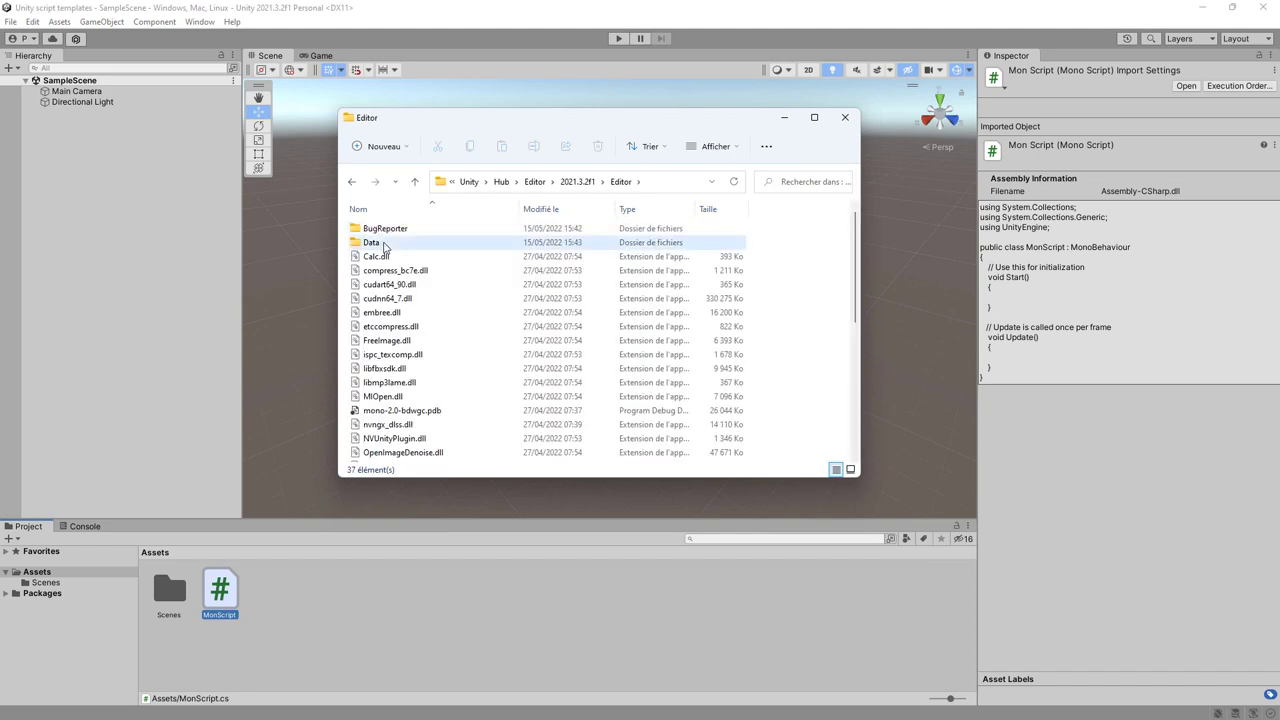
double_click(384, 247)
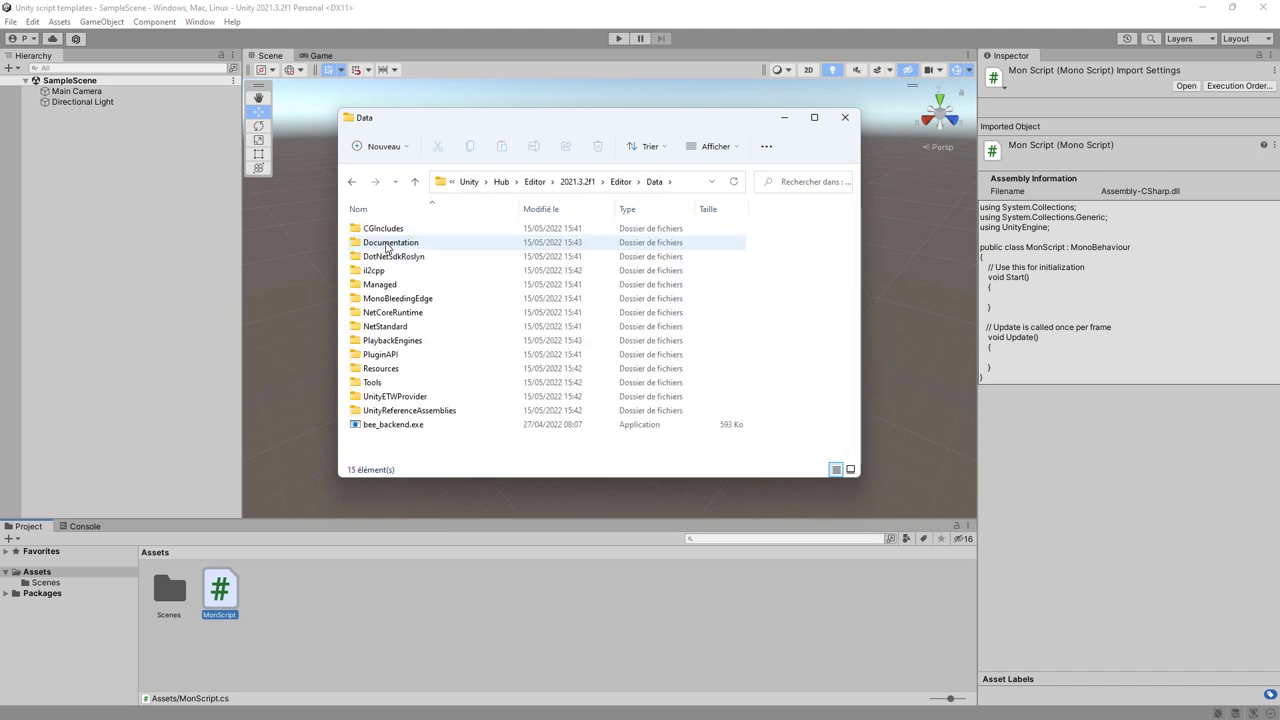
double_click(385, 369)
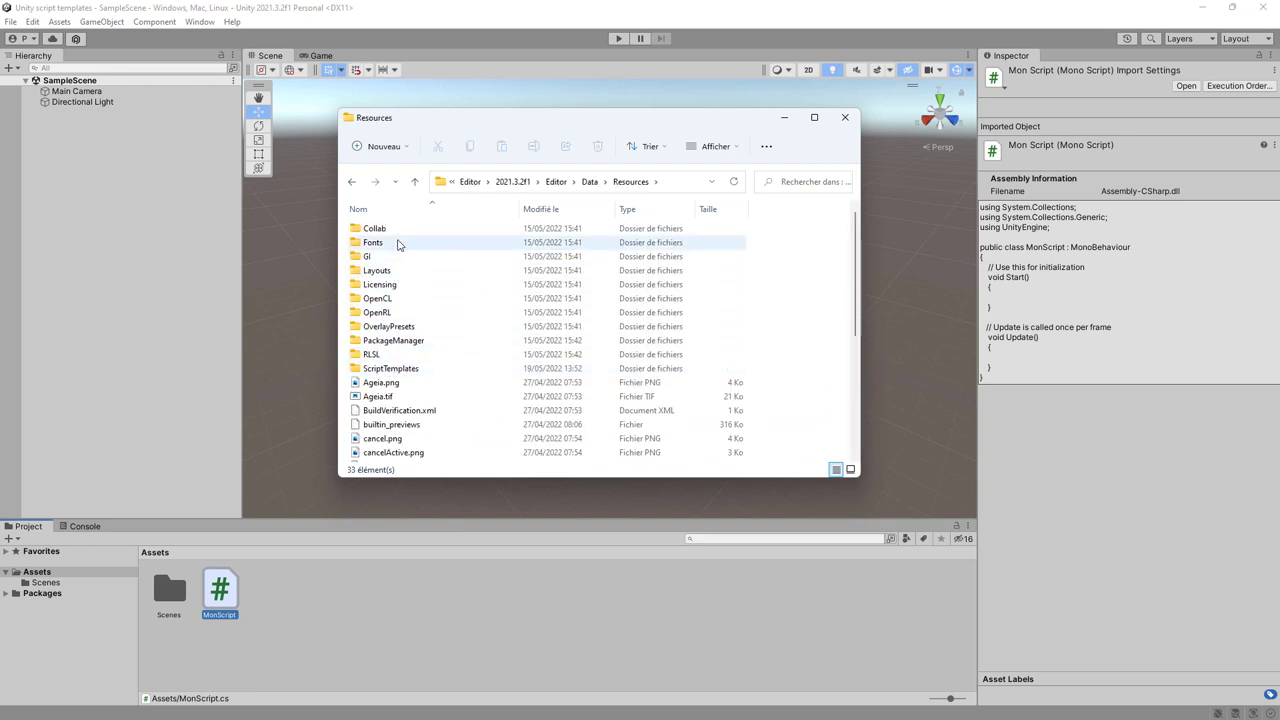
double_click(394, 369)
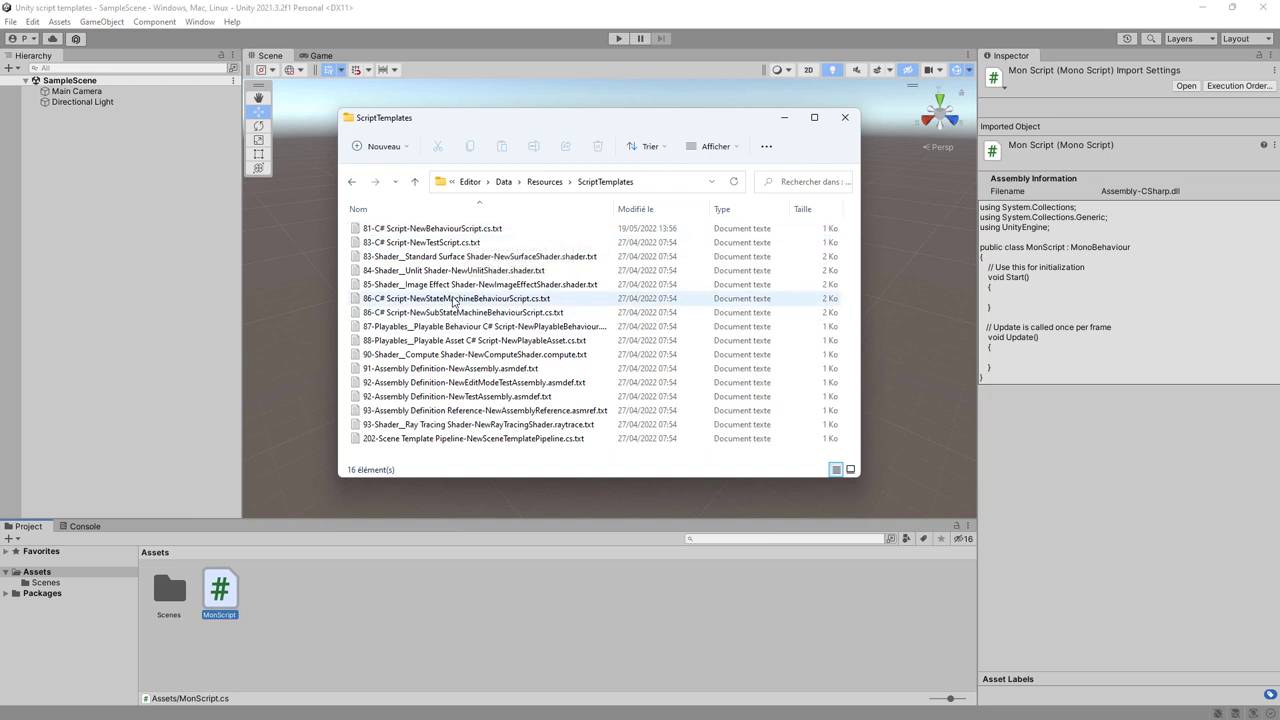
click(465, 232)
double_click(466, 234)
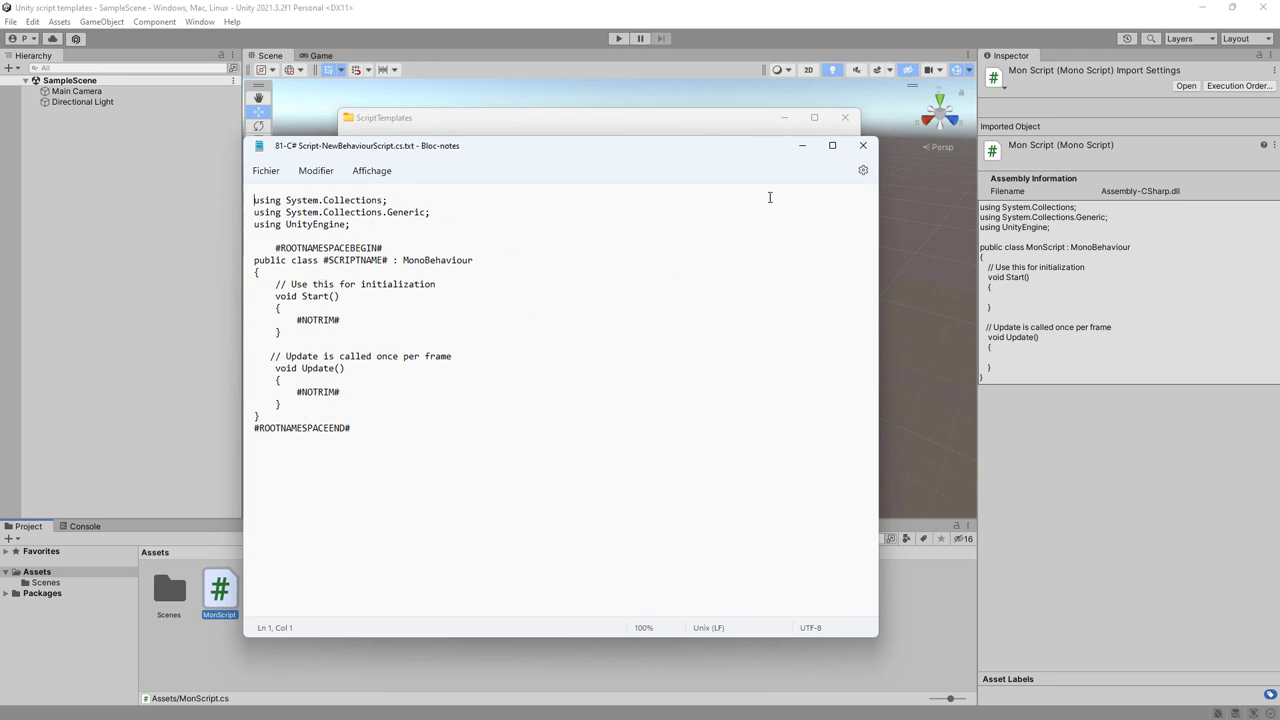
click(862, 147)
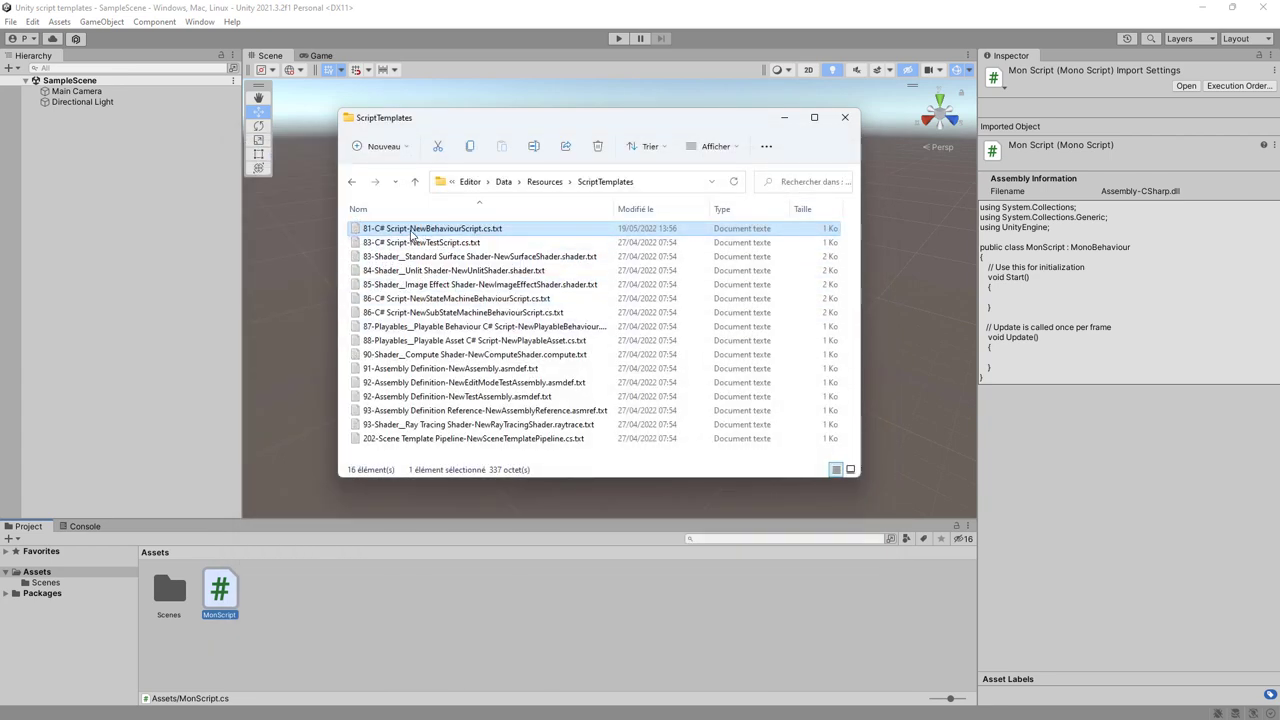
- In the 81-C# template's Sécurité properties, grant Tout le monde Contrôle total and confirm
right_click(411, 234)
click(484, 360)
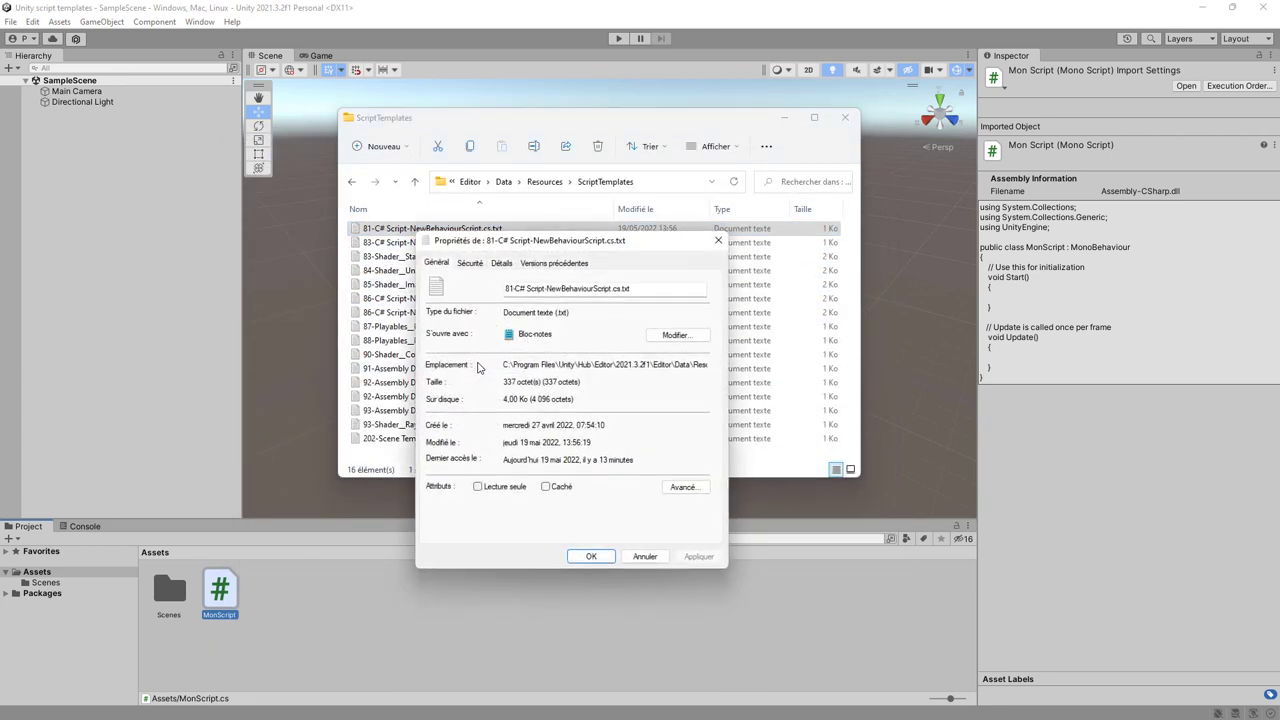
click(476, 265)
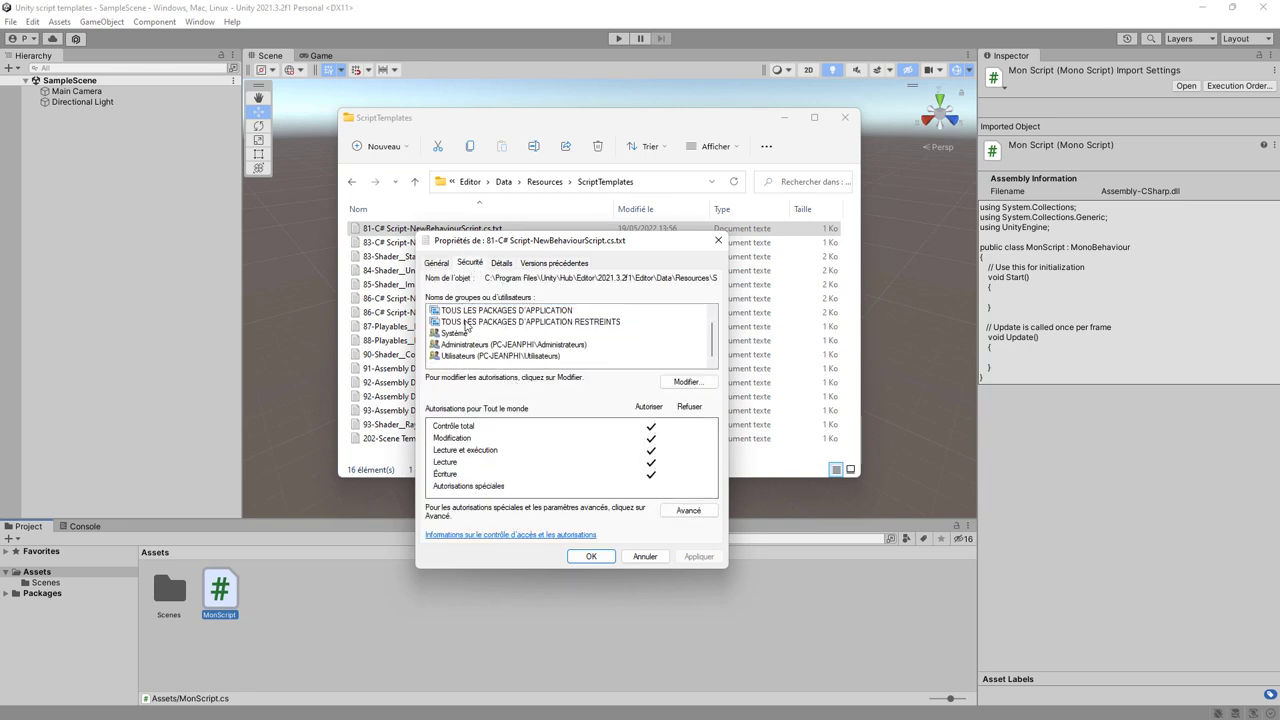
click(681, 386)
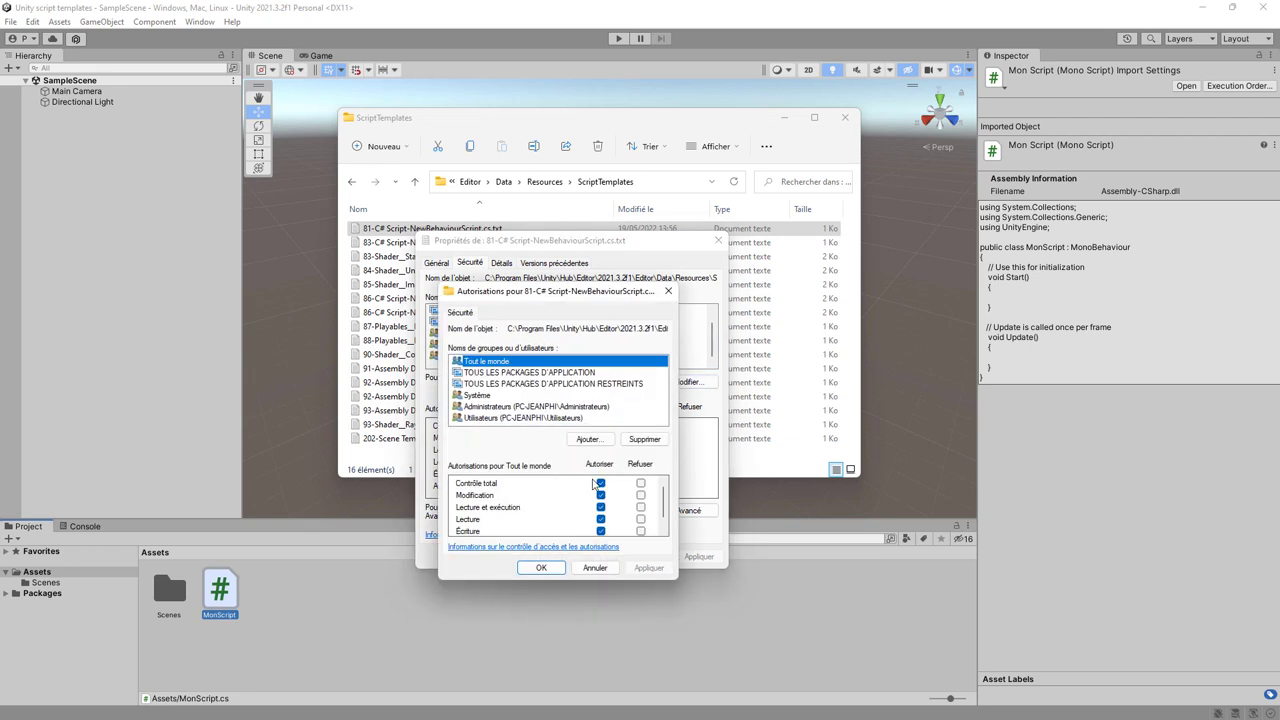
click(541, 568)
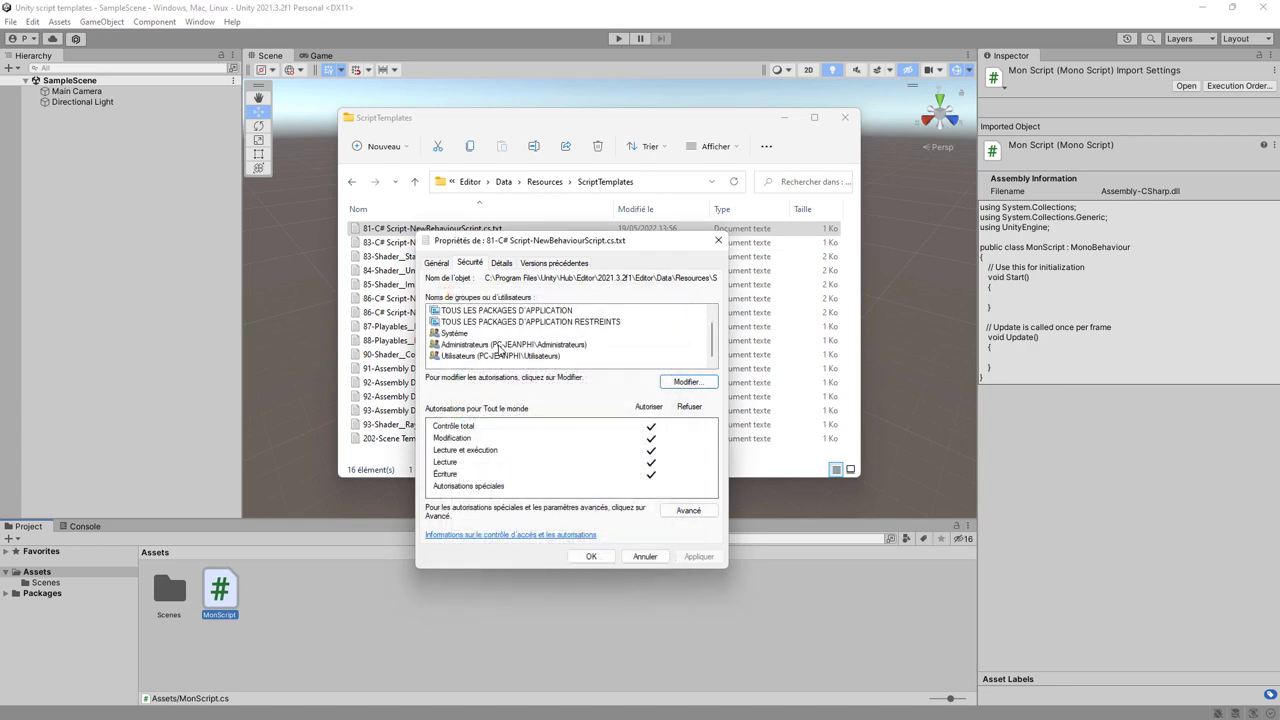
click(496, 312)
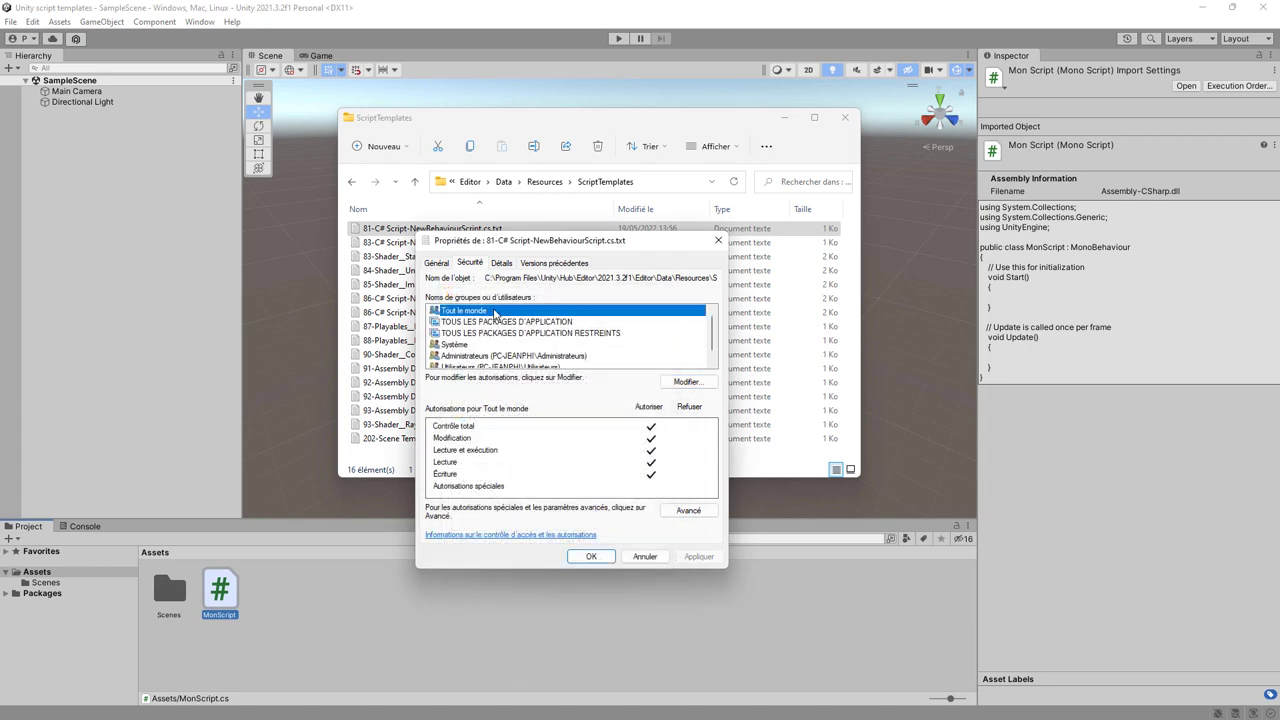
click(589, 556)
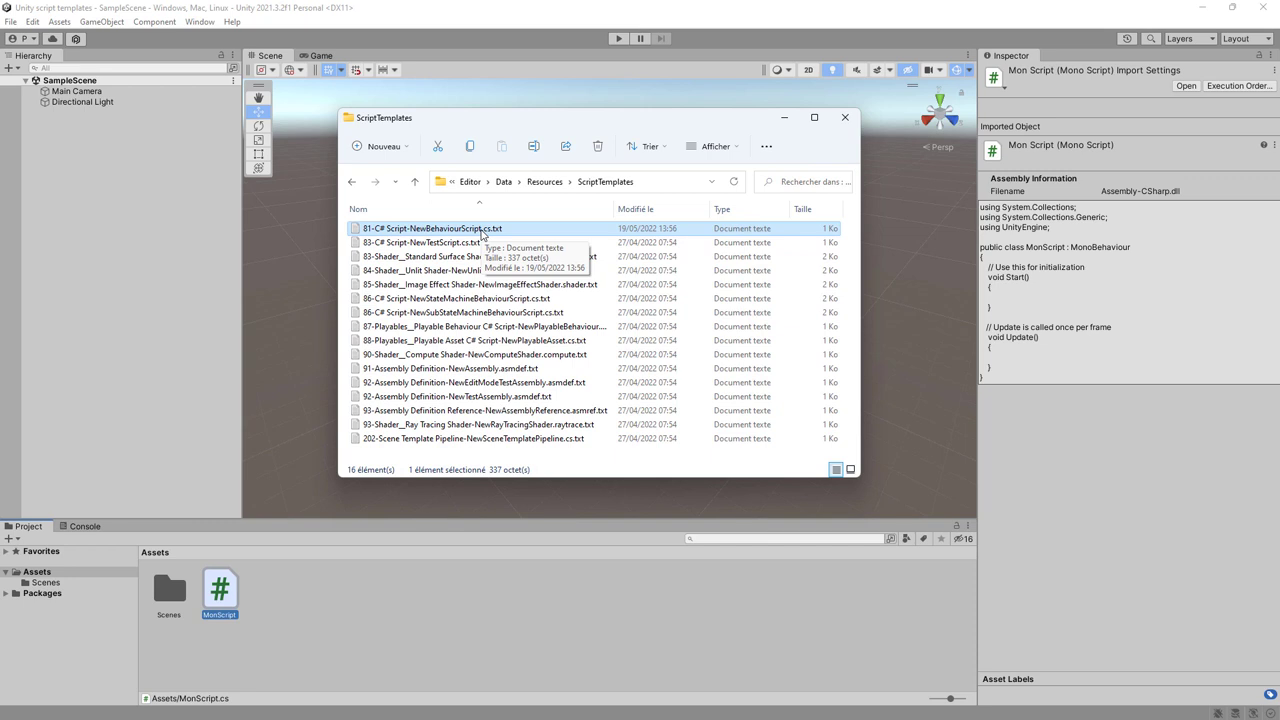
- Open the 81-C# template in Notepad and copy MonScript's copyright and using lines
double_click(482, 230)
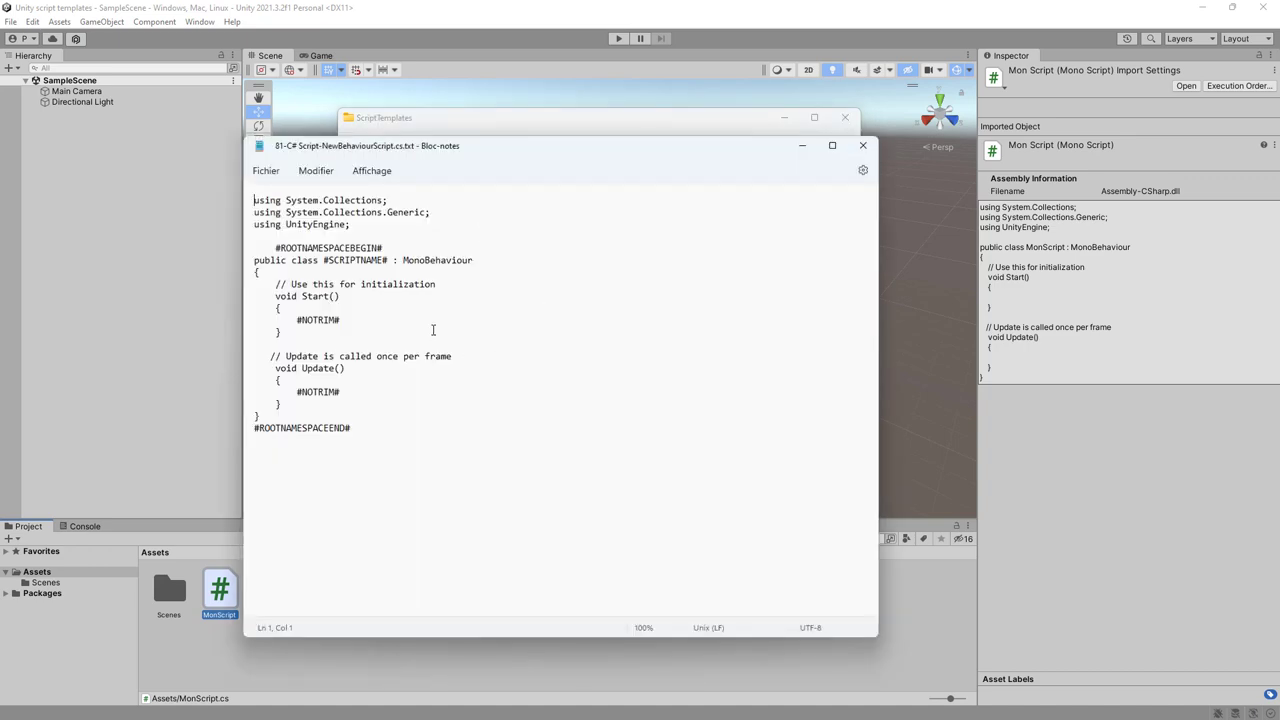
double_click(217, 613)
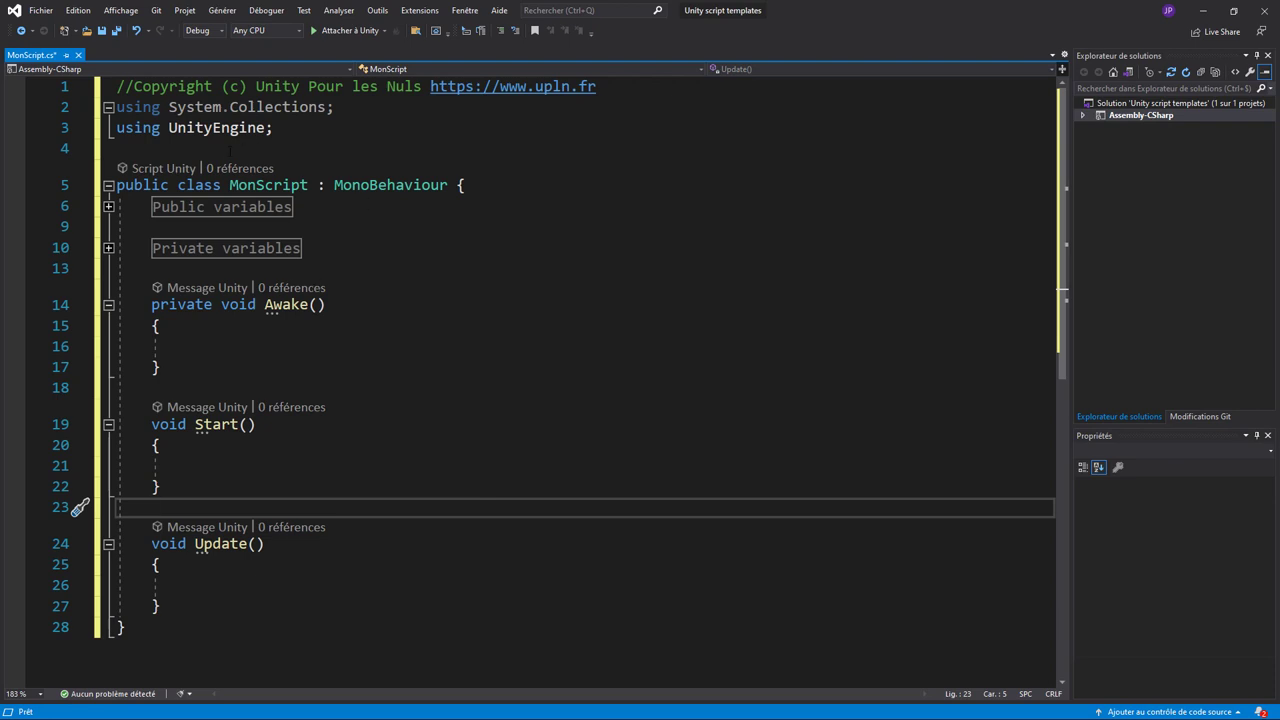
double_click(268, 185)
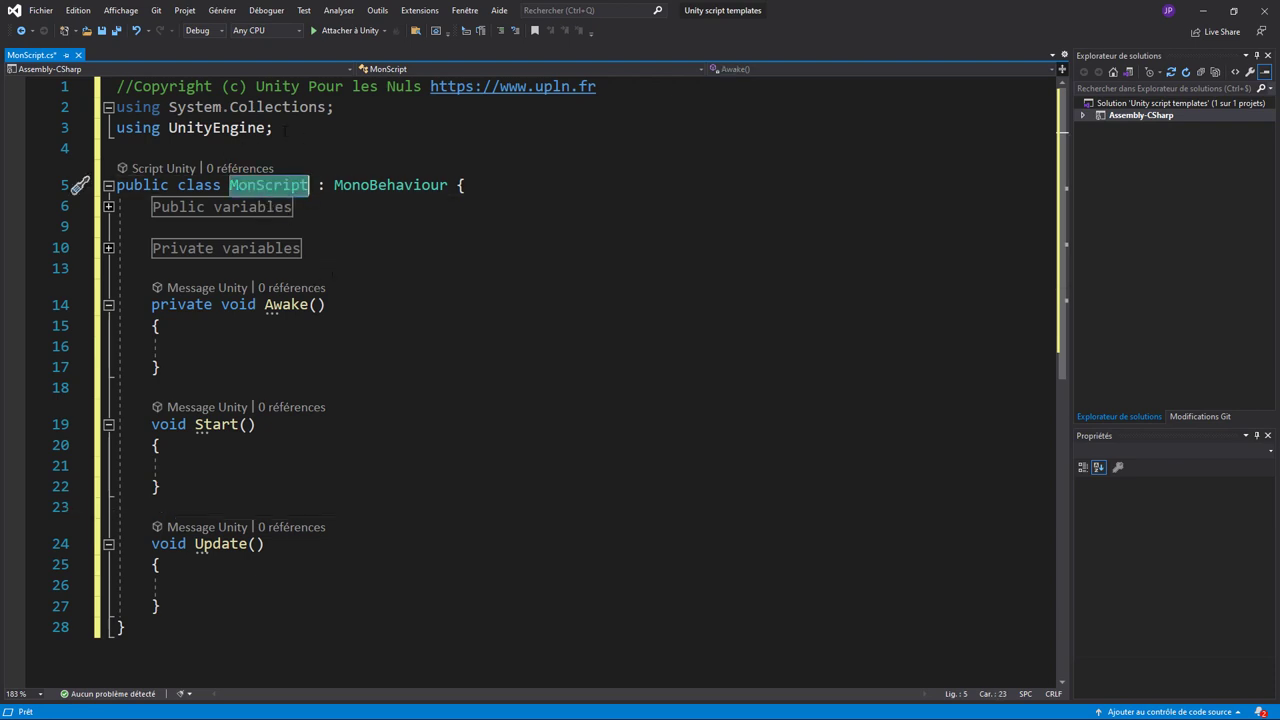
drag(273, 128, 116, 86)
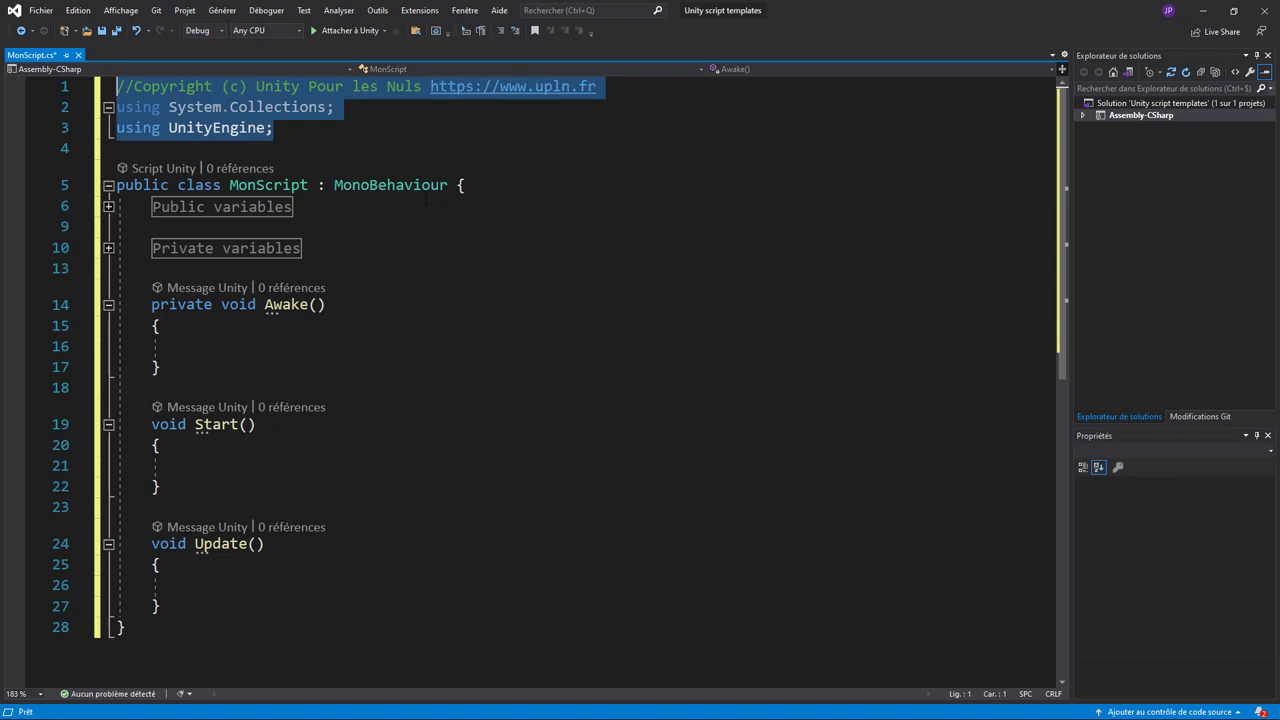
key(alt+Tab)
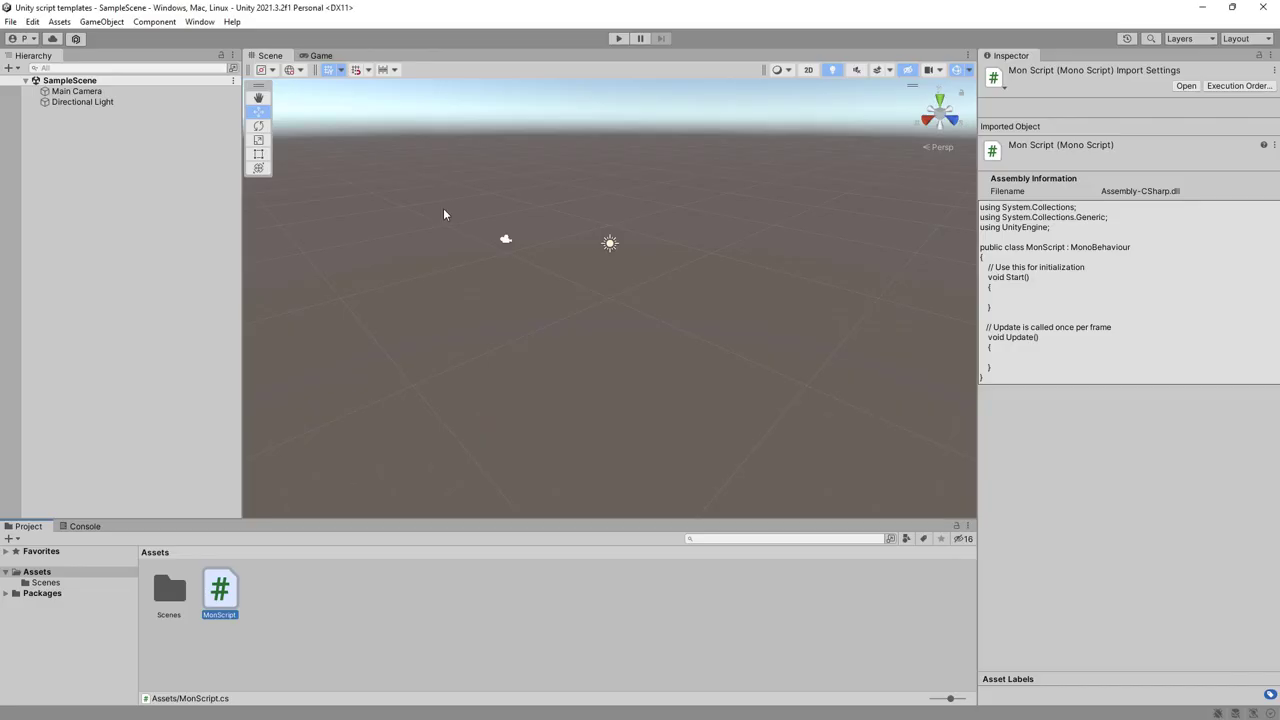
- Paste the copyright header over the template's three using lines, dropping the Generic using
key(alt)
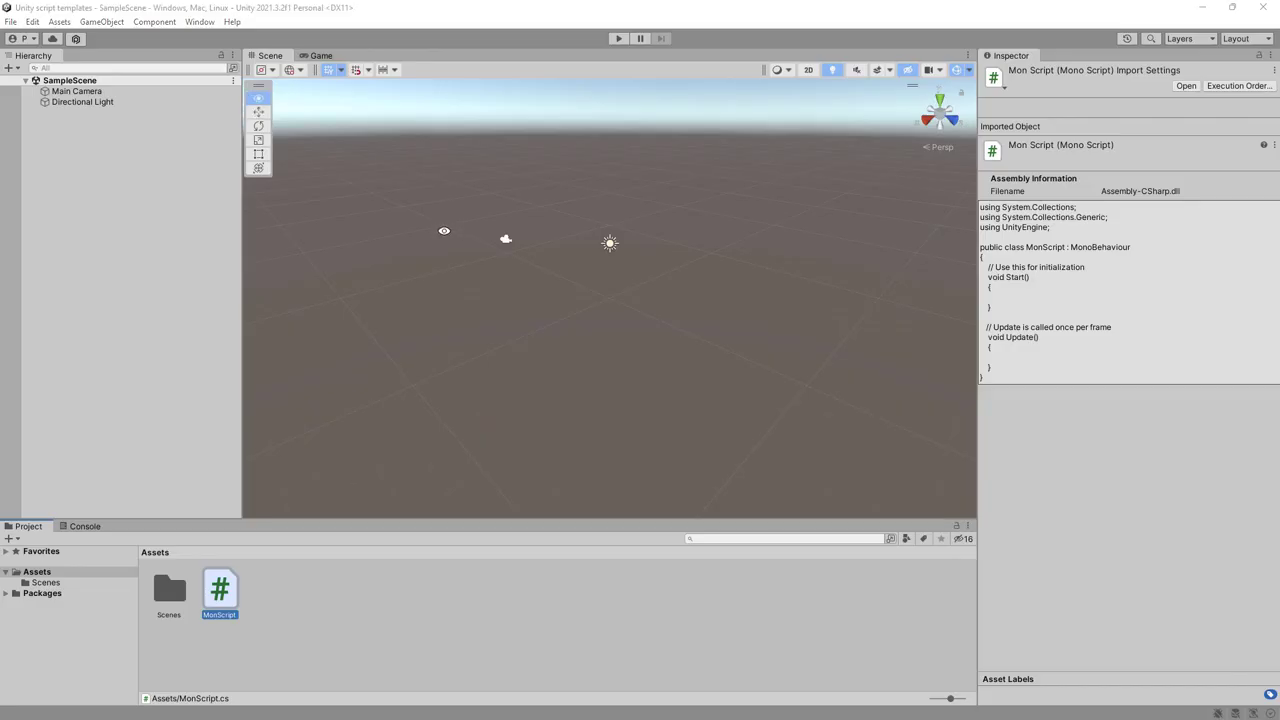
key(alt+Tab)
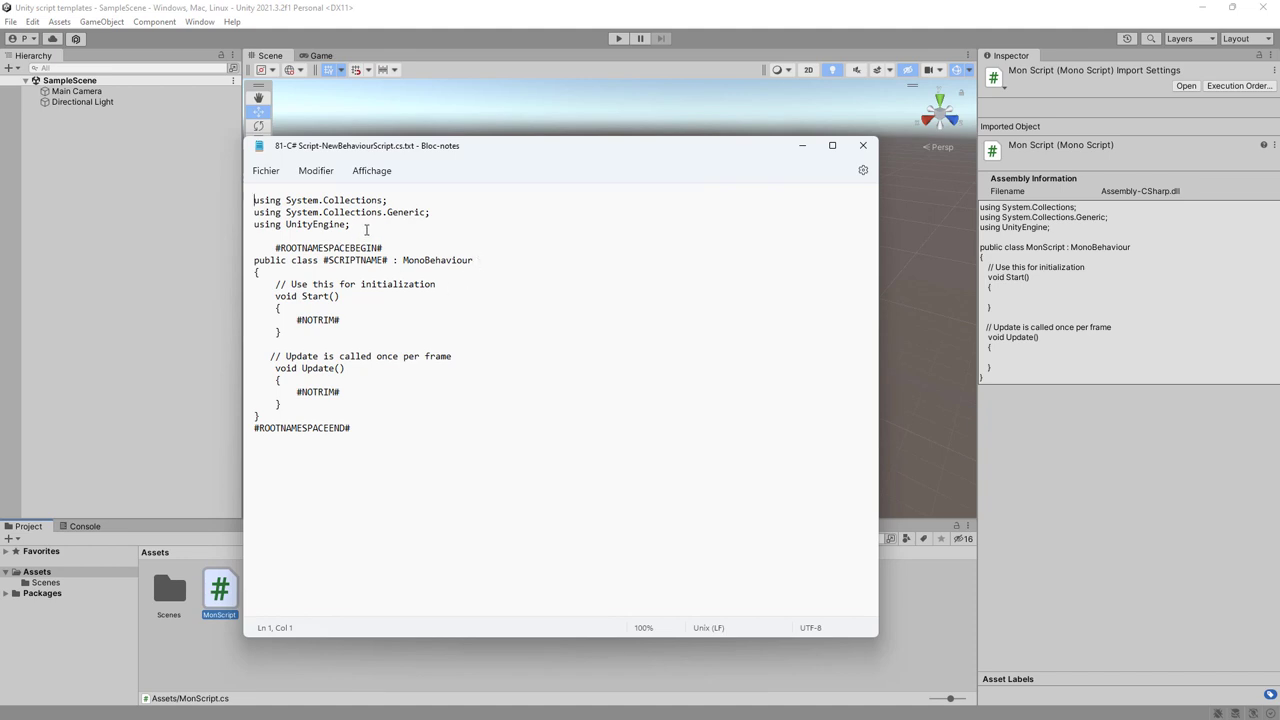
mouse_move(364, 226)
mouse_down()
mouse_move(226, 219)
mouse_move(225, 199)
mouse_up()
text(//Copyright (c) Unity Pour les Nuls https://www.upln.fr using System.Collections; using UnityEngine;)
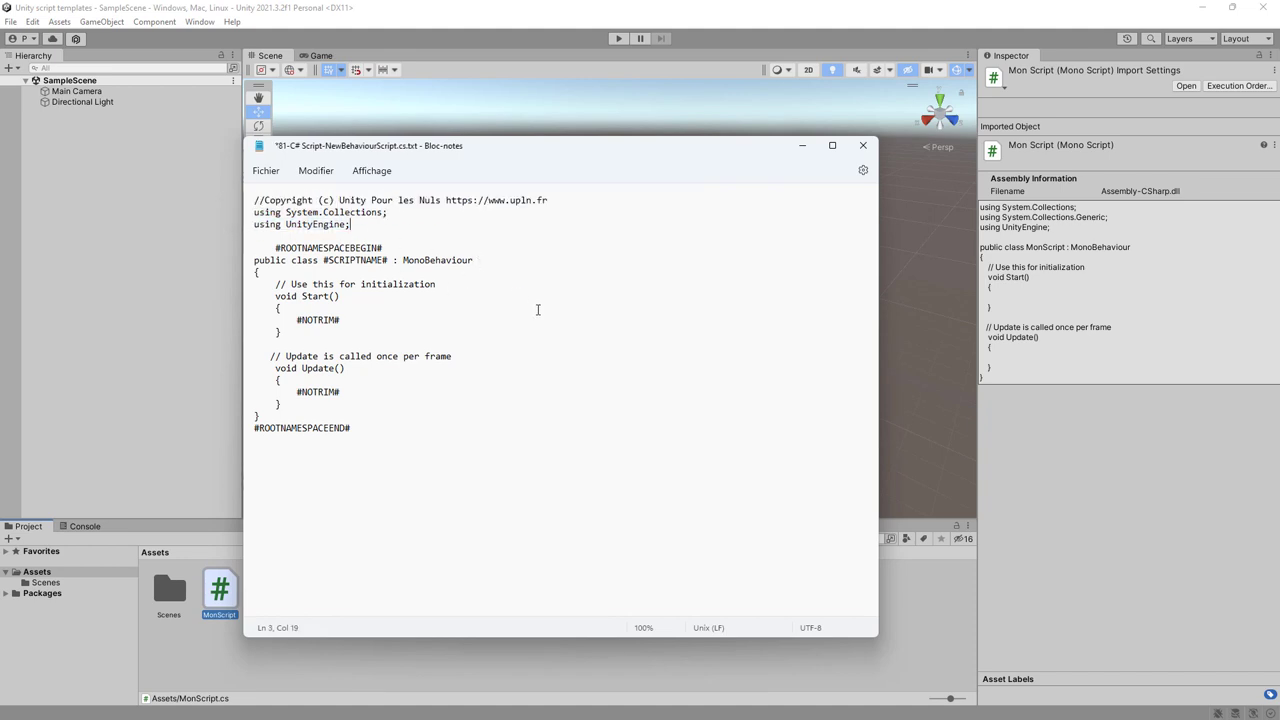
click(310, 247)
double_click(352, 261)
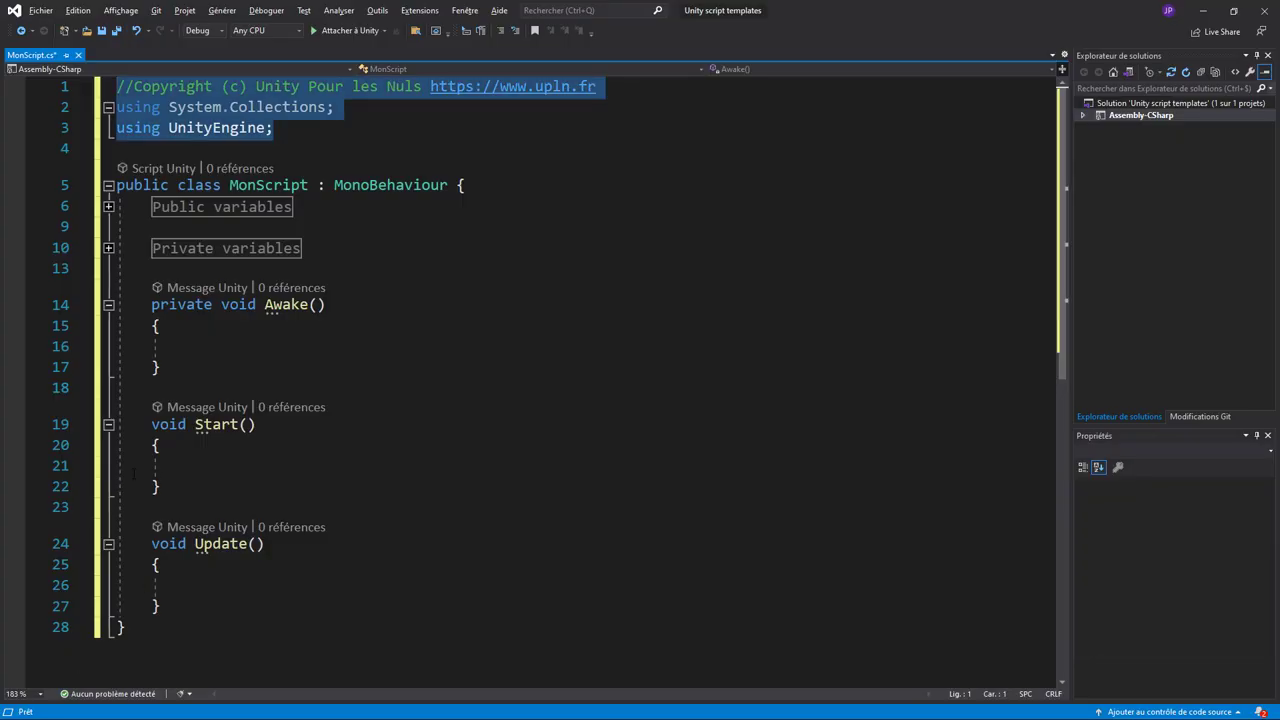
- Replace the template's Start/Update body with MonScript's variable regions and Awake, Start, Update methods
click(137, 222)
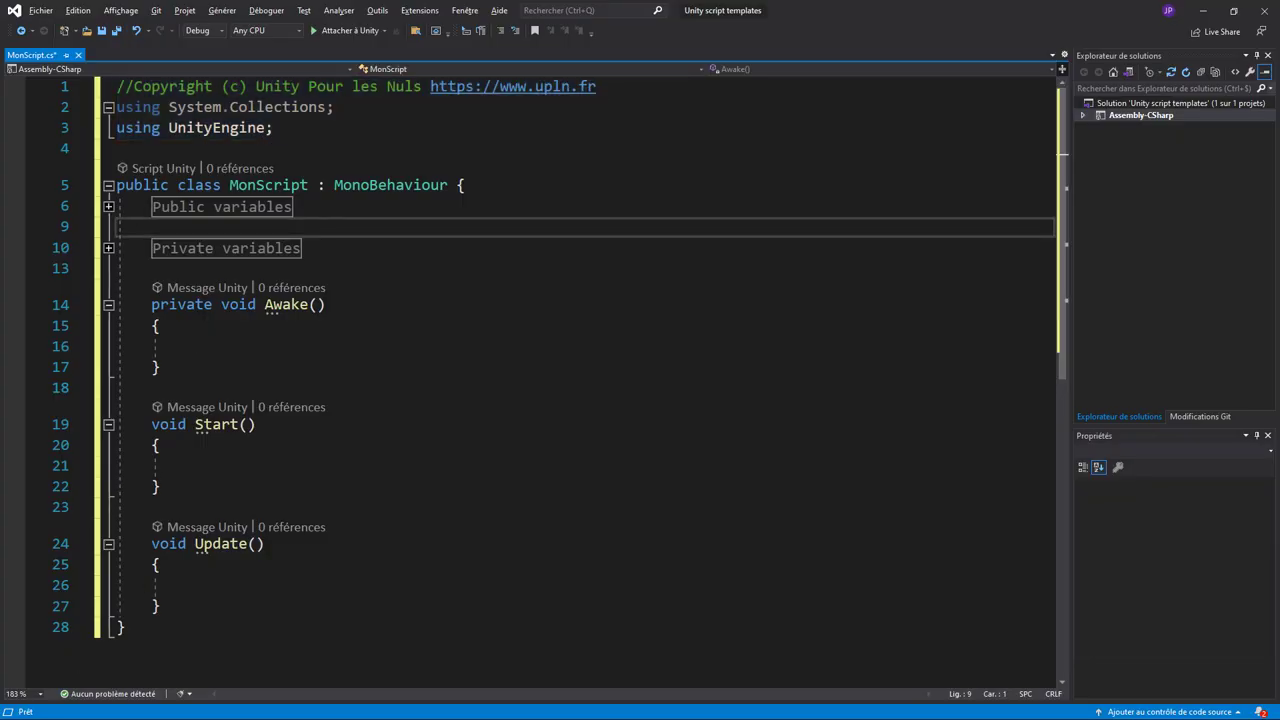
click(108, 206)
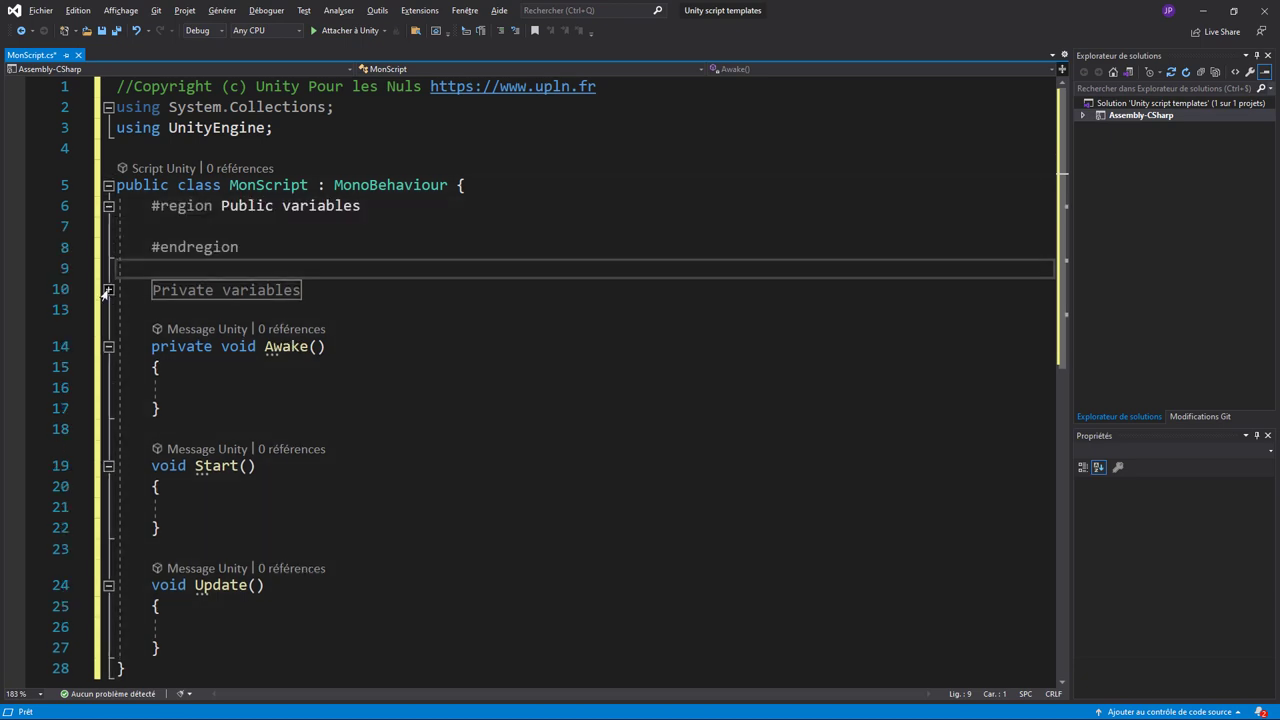
click(108, 289)
mouse_move(141, 206)
mouse_down()
mouse_move(302, 716)
mouse_move(363, 594)
mouse_up()
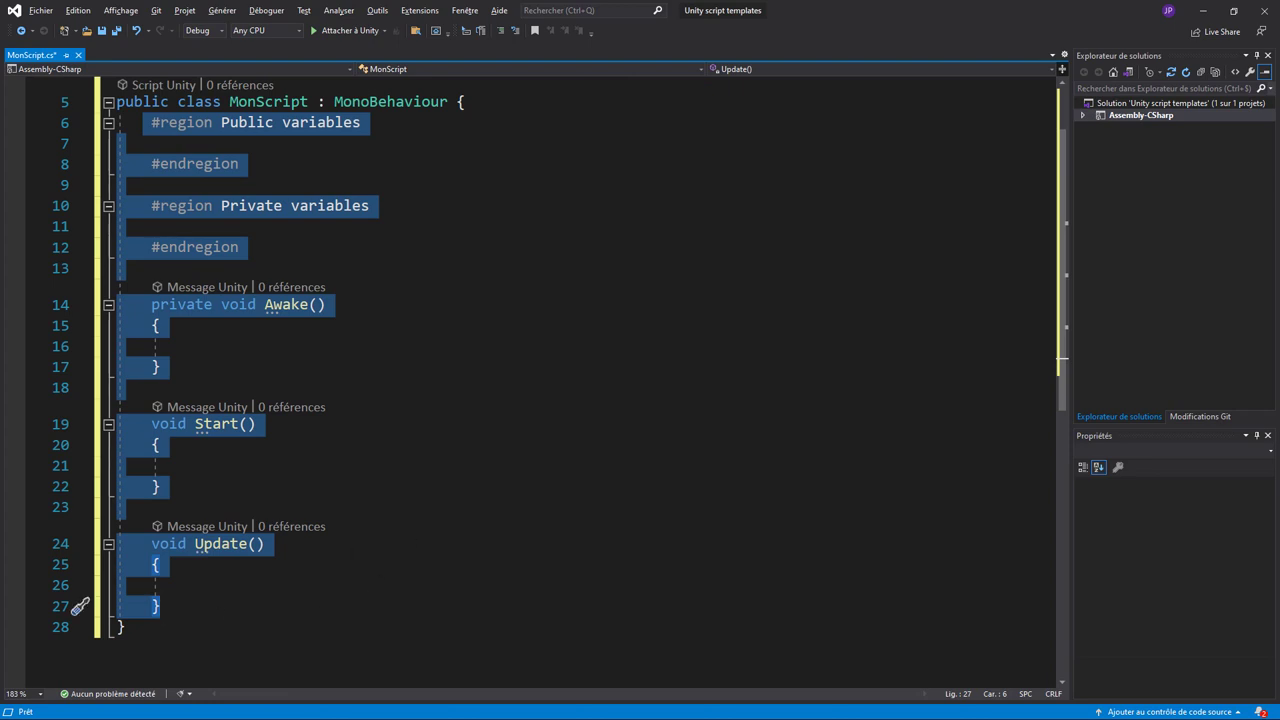
key(alt+Tab)
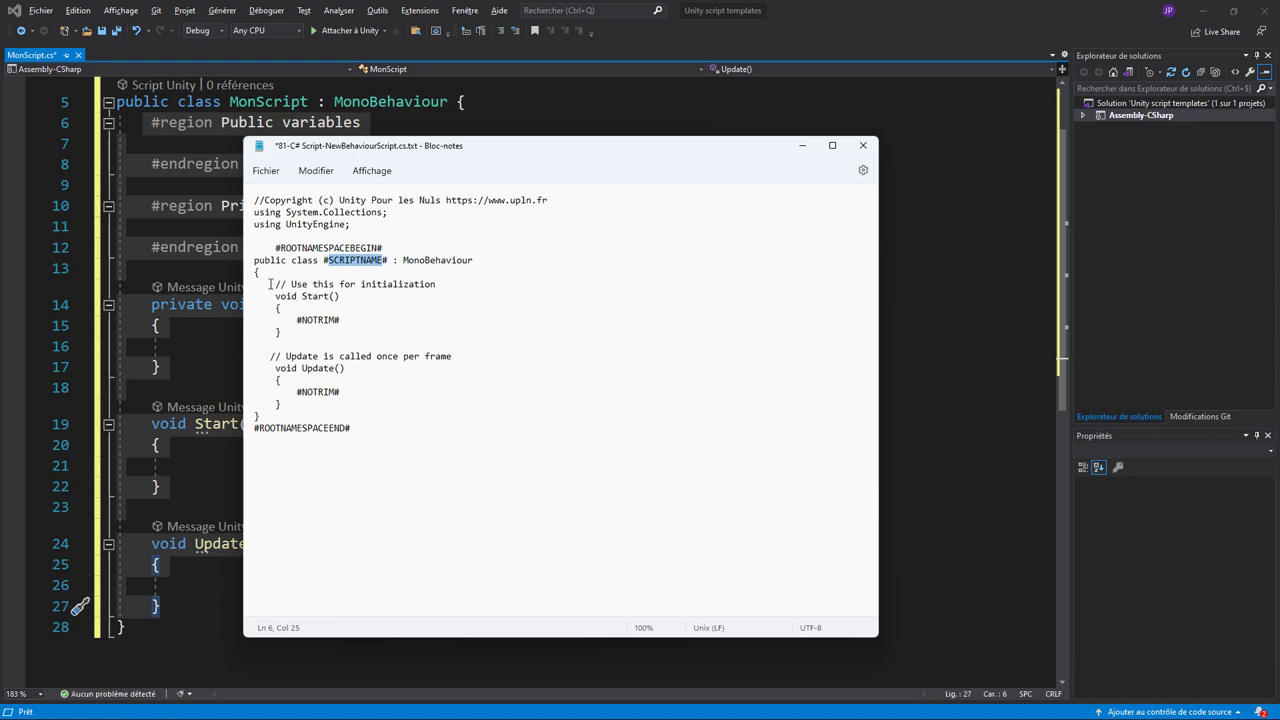
drag(271, 284, 322, 404)
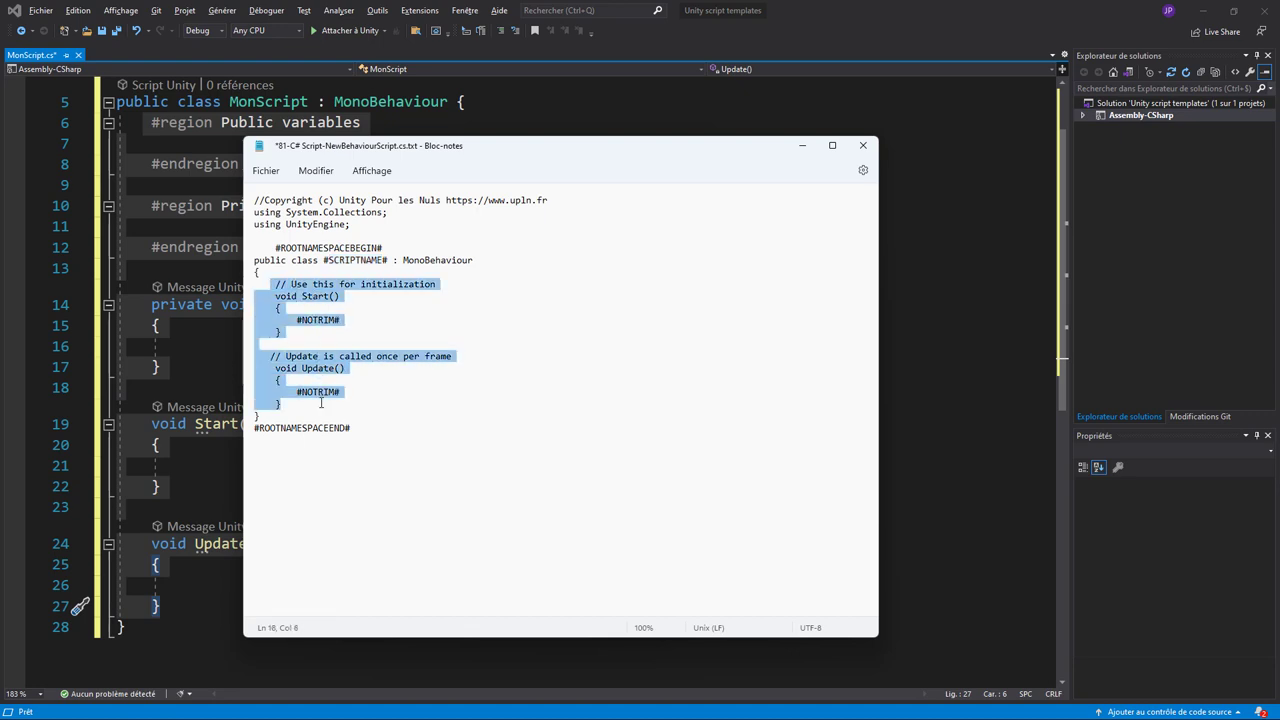
key(ctrl+v)
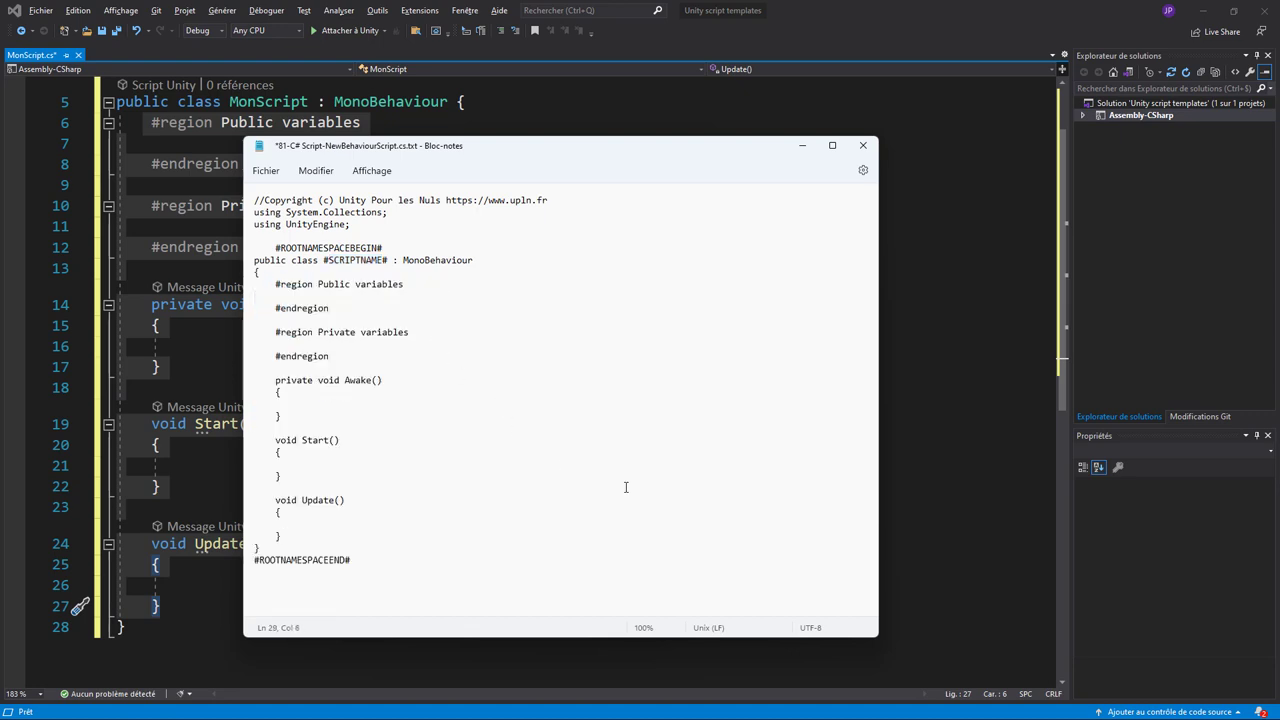
- Save the template with Fichier > Enregistrer and close Notepad
click(266, 172)
click(278, 262)
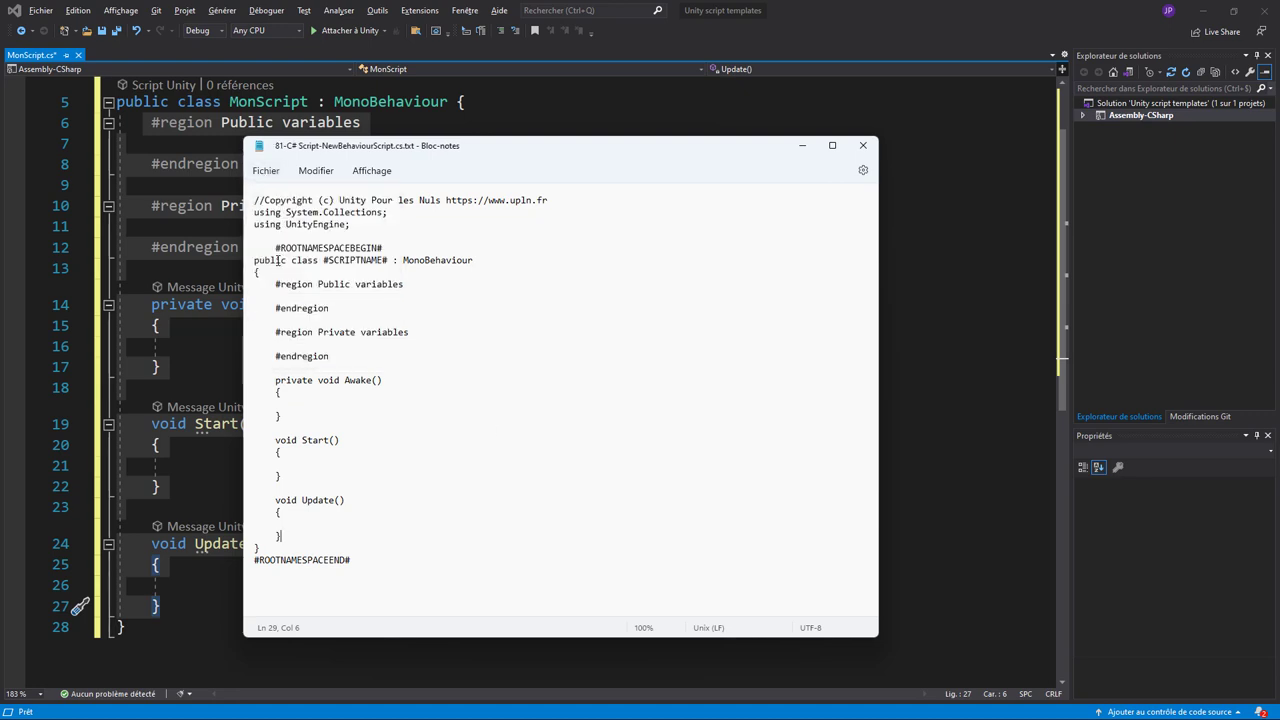
click(862, 146)
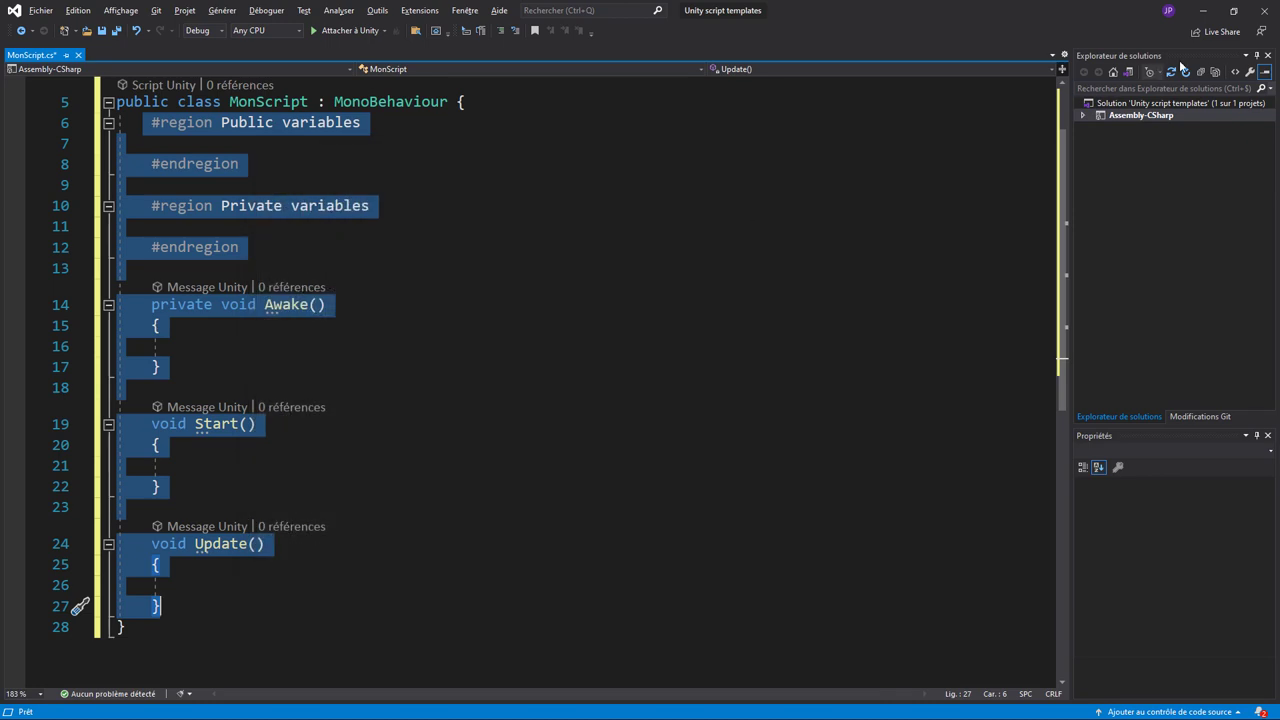
- Back in Unity, create a C# script named Demo in Assets and open it in Visual Studio
click(1203, 10)
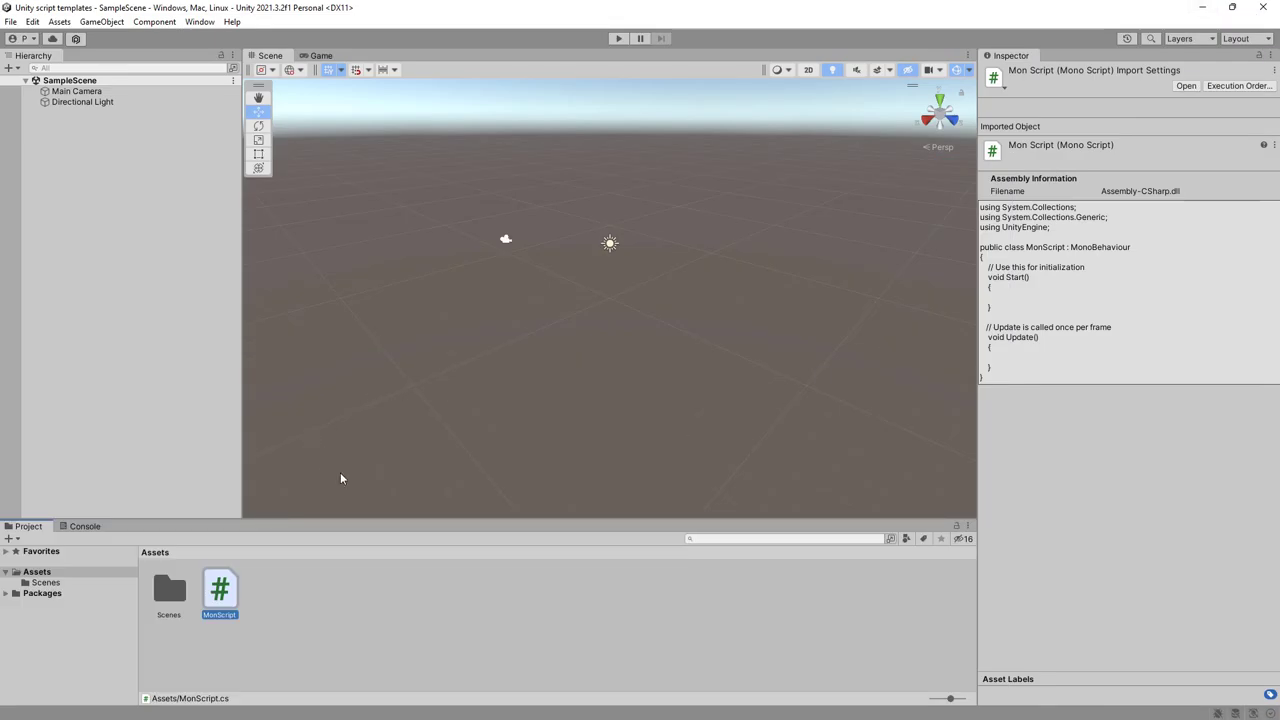
right_click(297, 597)
mouse_move(400, 241)
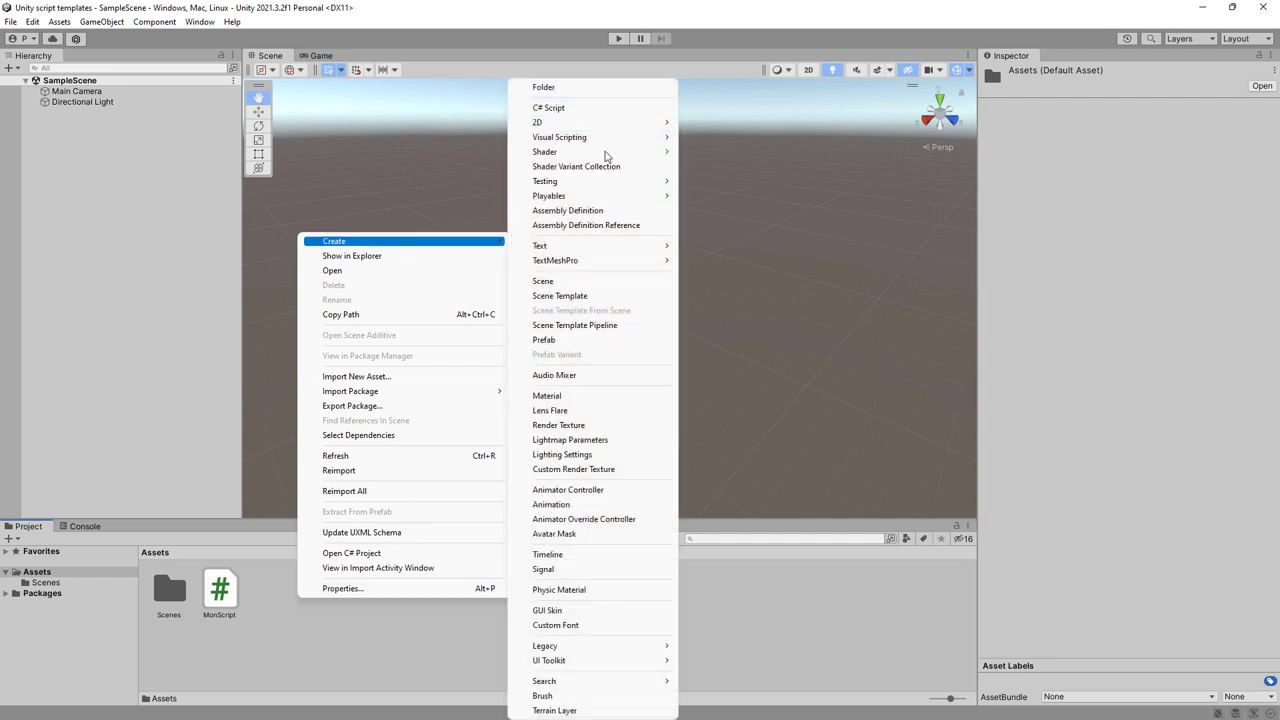
click(555, 107)
text(D)
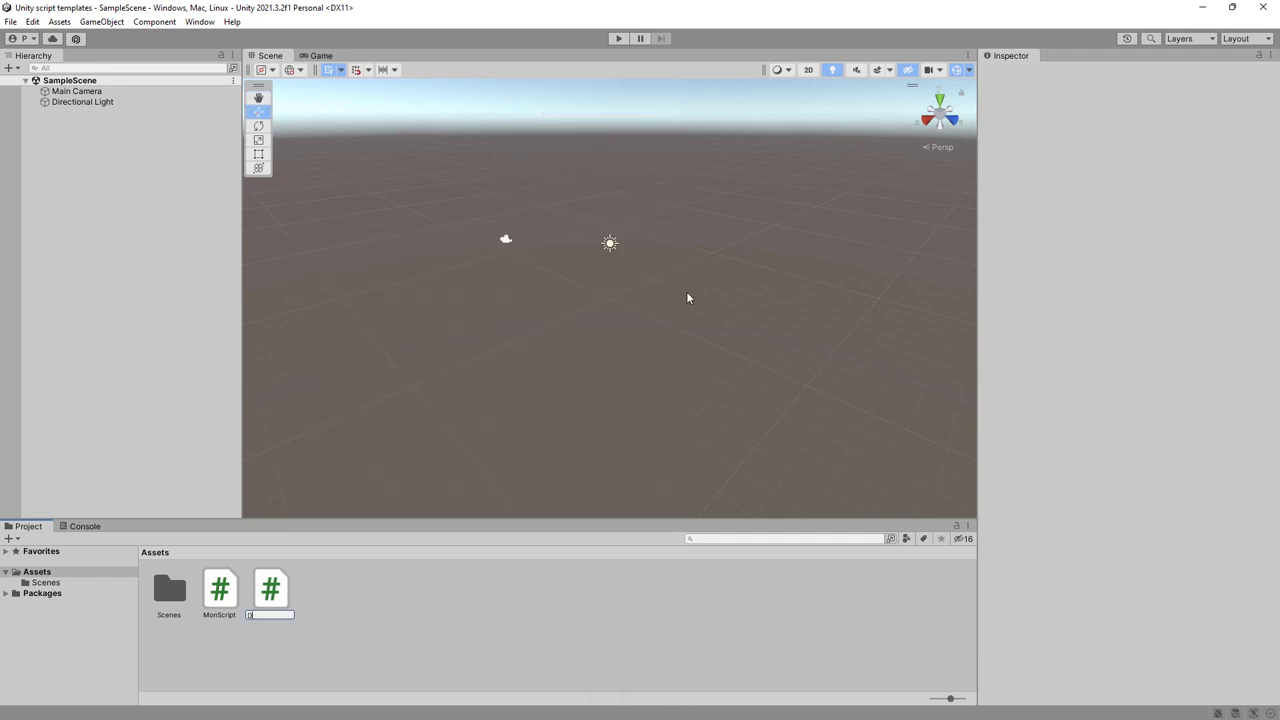
text(emo)
key(Return)
double_click(220, 596)
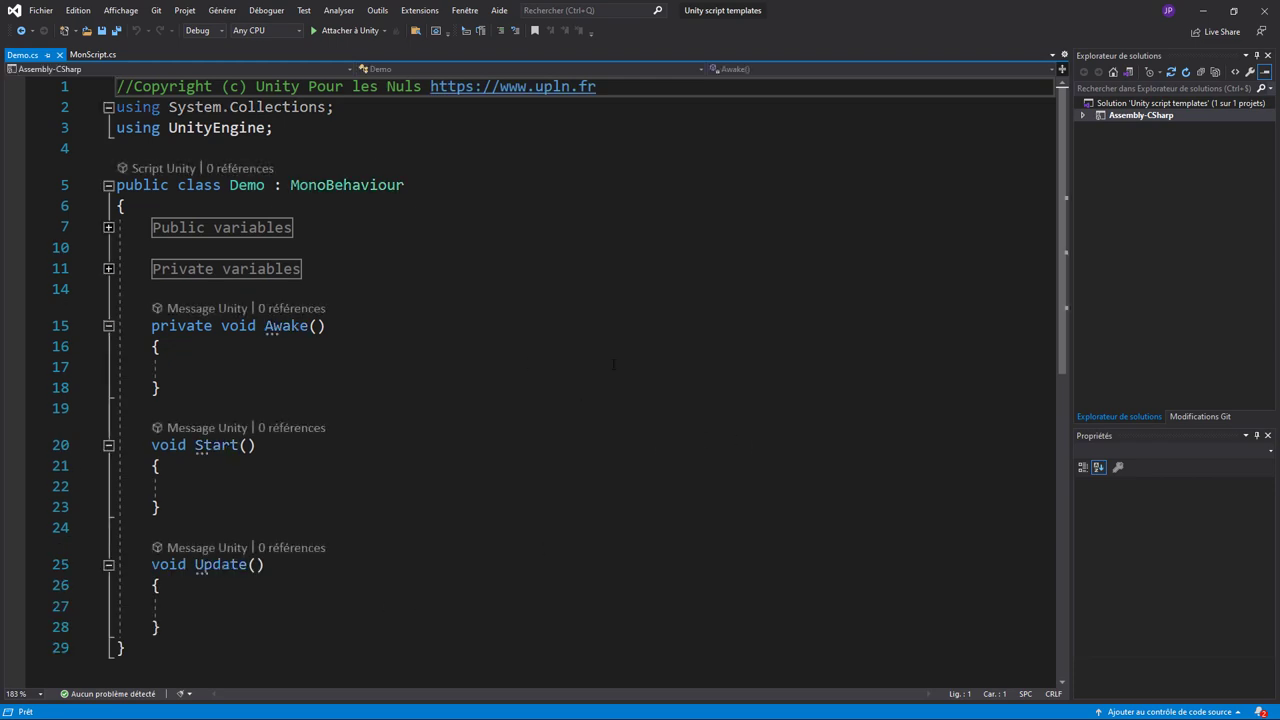
- Toggle Demo.cs's Public and Private variables regions and inspect the copyright line and private Awake
click(108, 227)
click(108, 227)
click(108, 268)
click(108, 268)
drag(615, 86, 116, 86)
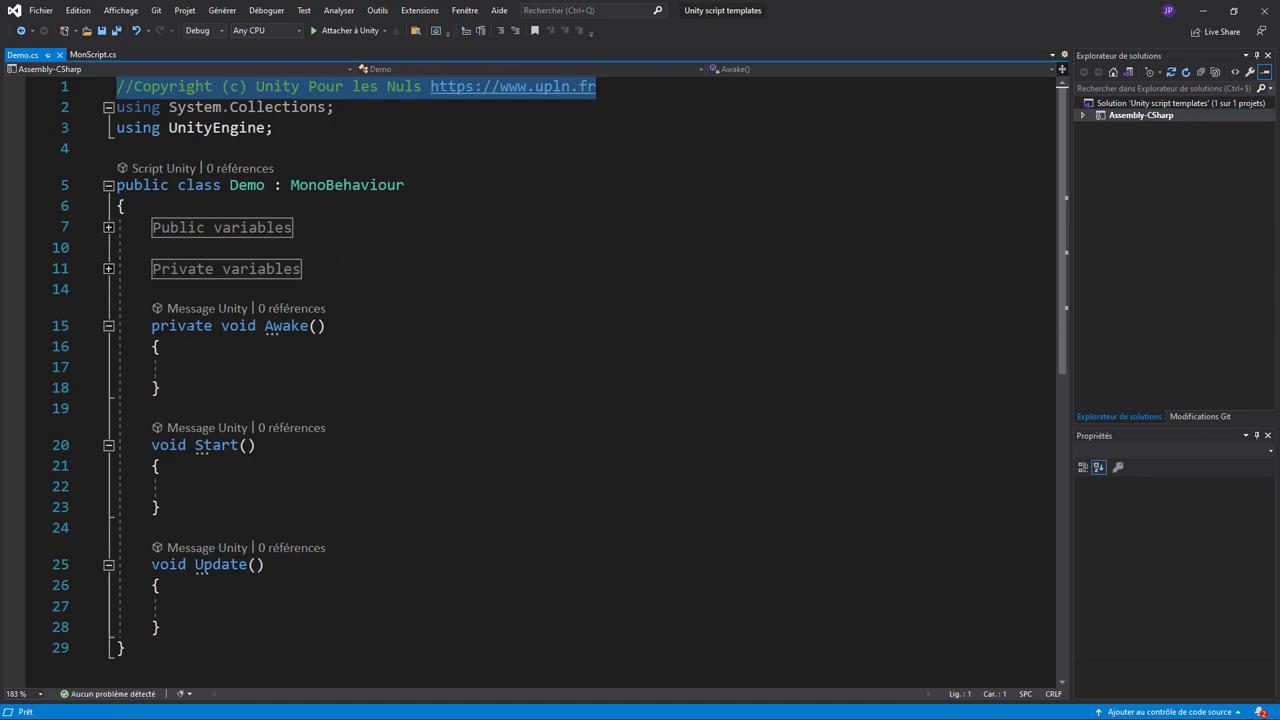
double_click(166, 325)
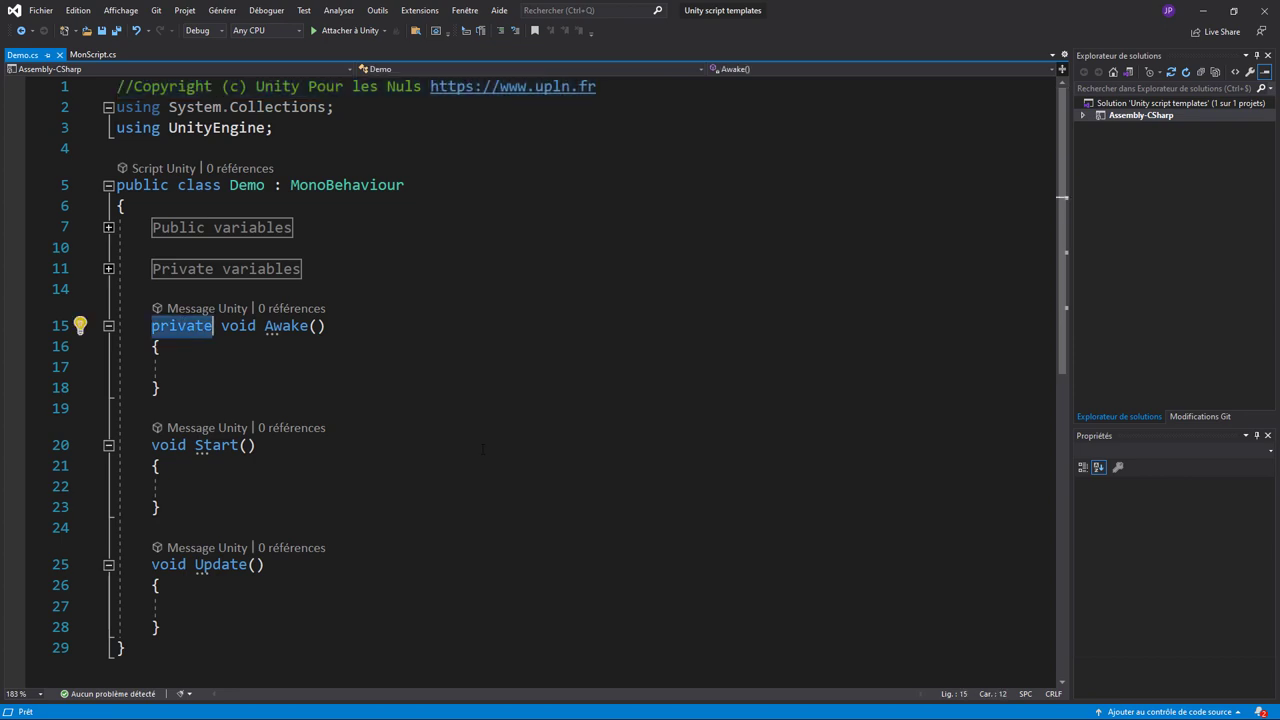
click(1203, 10)
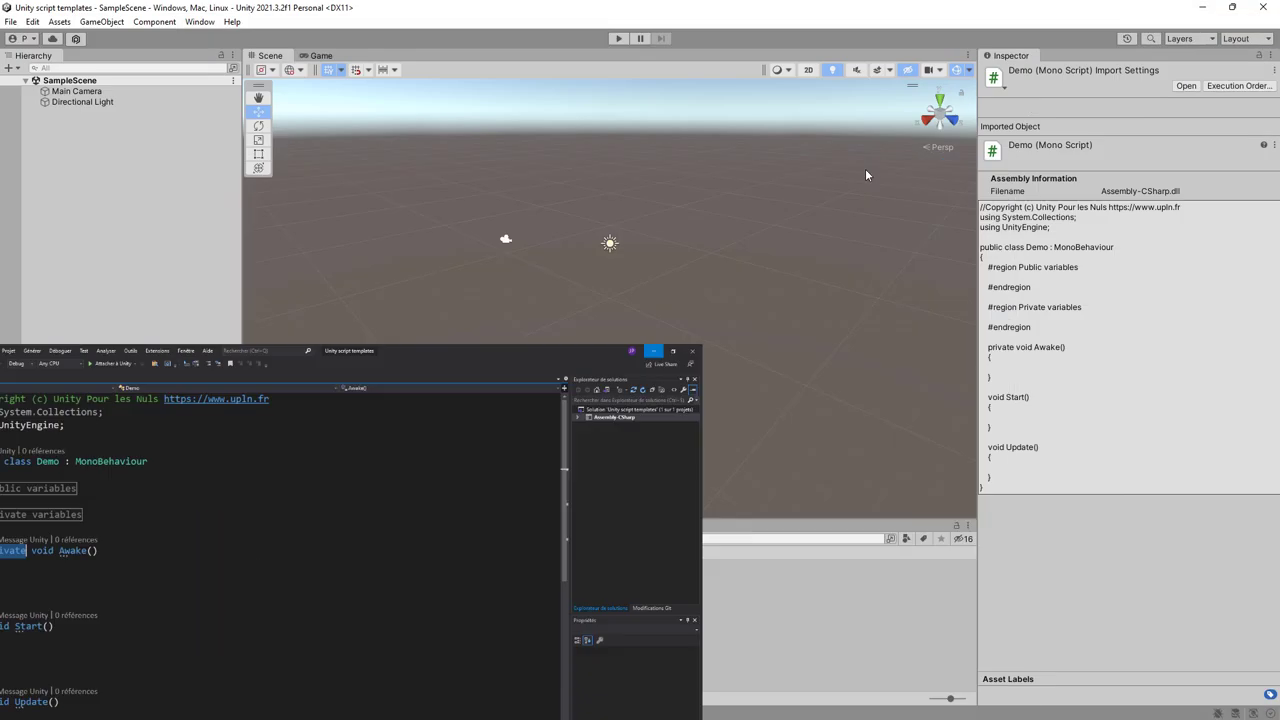